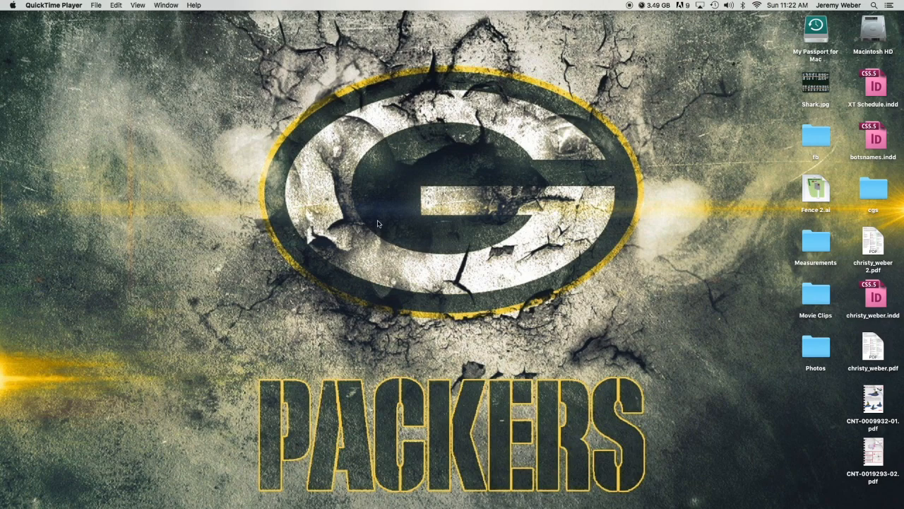
Step: Switch to the Decals document in Illustrator
mouse_move(829, 499)
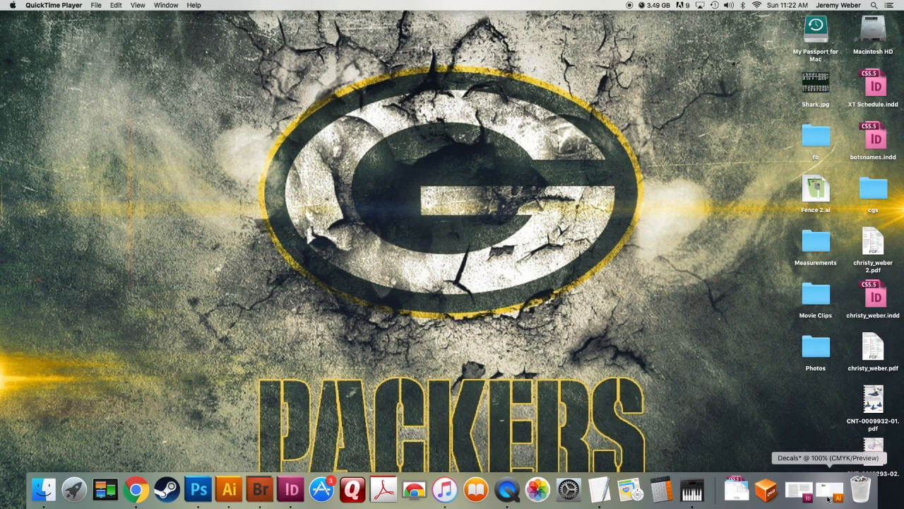
click(830, 498)
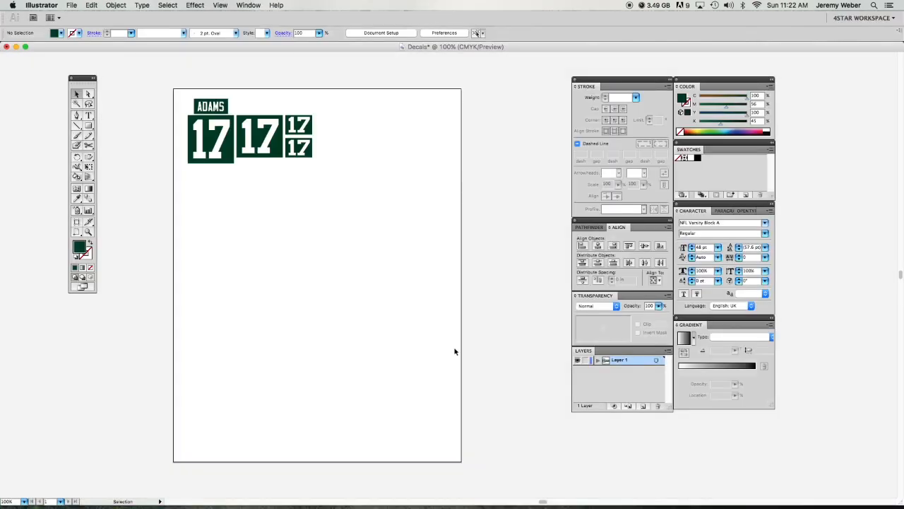
scroll(441, 369, left, 5)
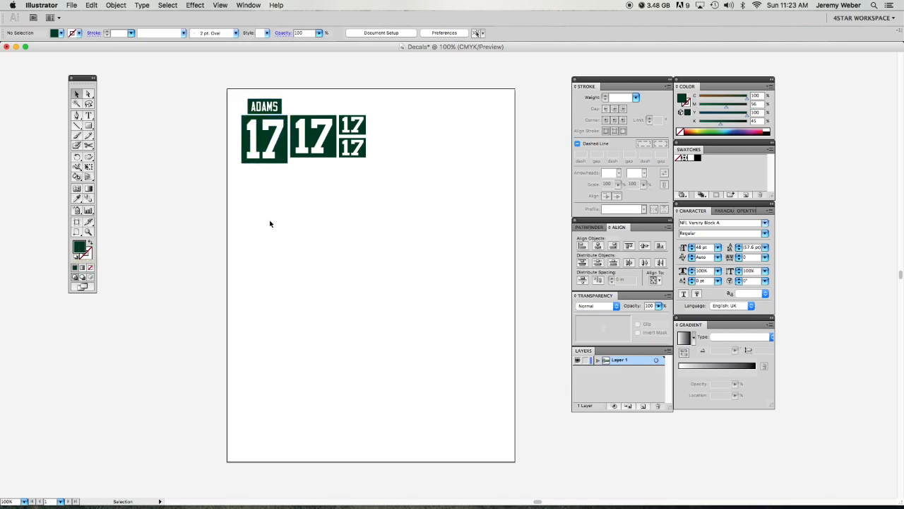
Step: Draw a tall dark green rectangle about 0.51 in wide and 3.65 in high beside the number decals
click(89, 126)
drag(407, 115, 425, 239)
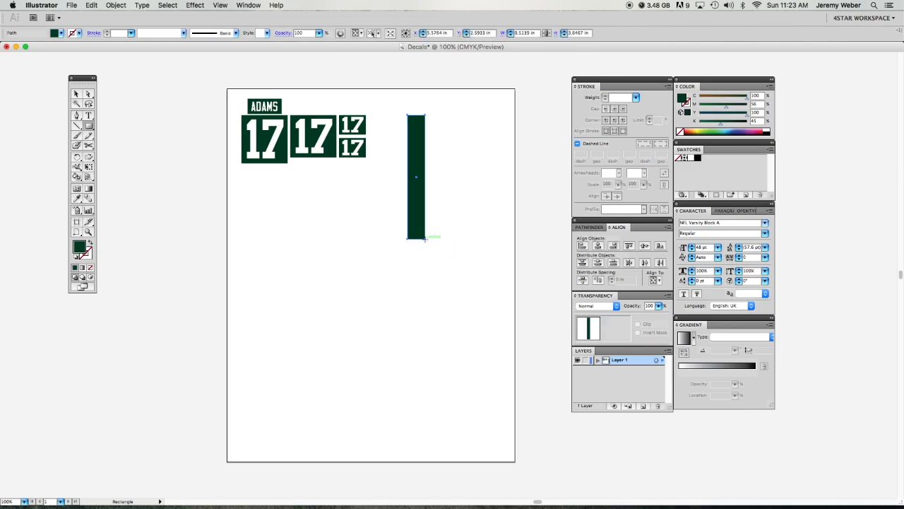
key(z)
drag(387, 105, 370, 240)
key(m)
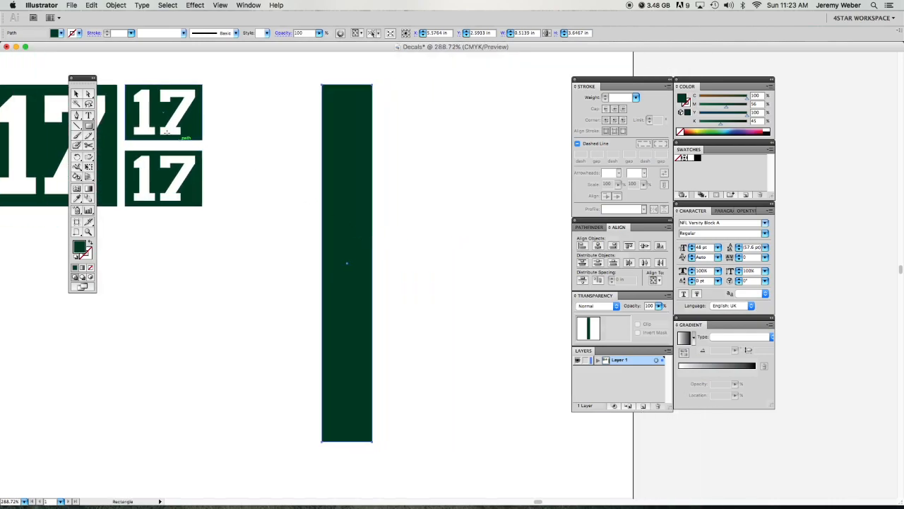
click(78, 94)
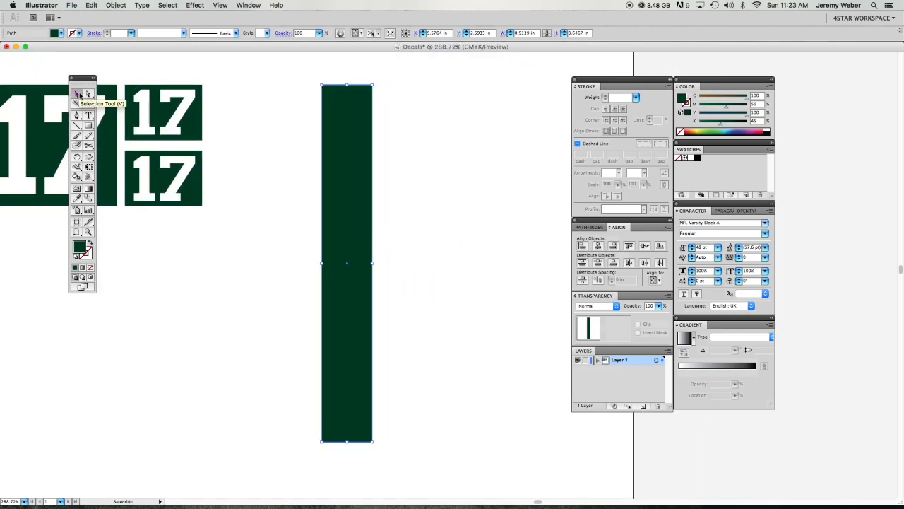
click(265, 129)
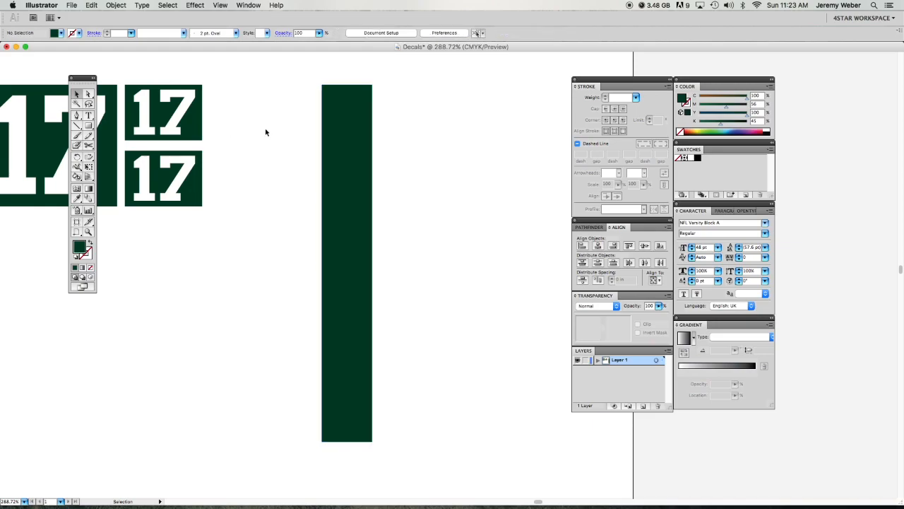
Step: Duplicate the green rectangle in place and fill the front copy white
click(340, 137)
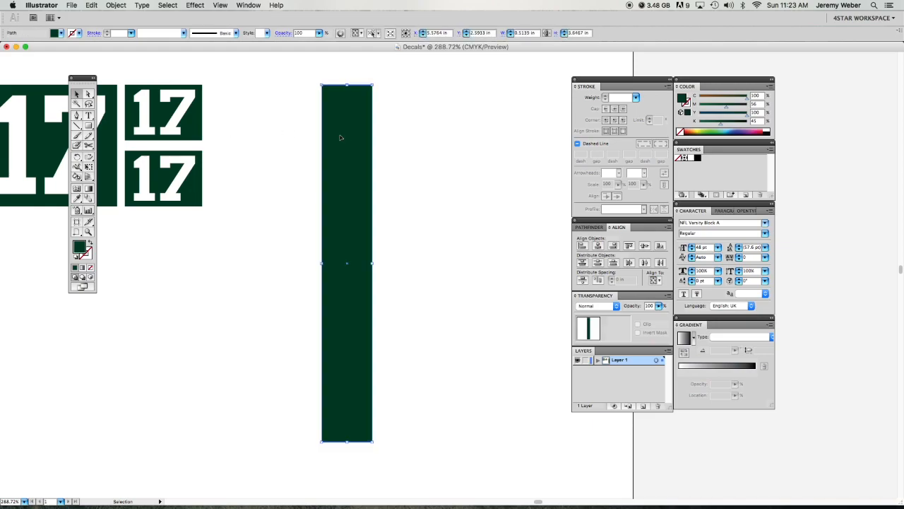
click(293, 130)
click(354, 138)
click(72, 5)
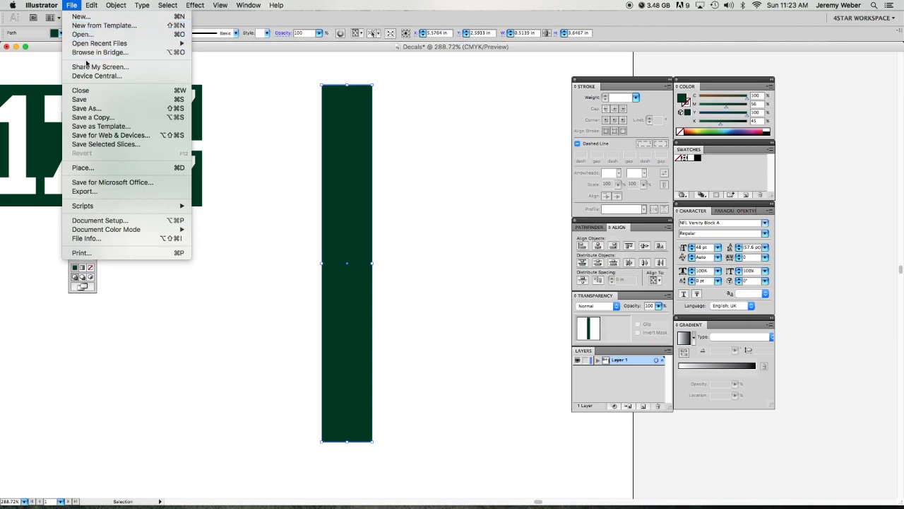
mouse_move(93, 5)
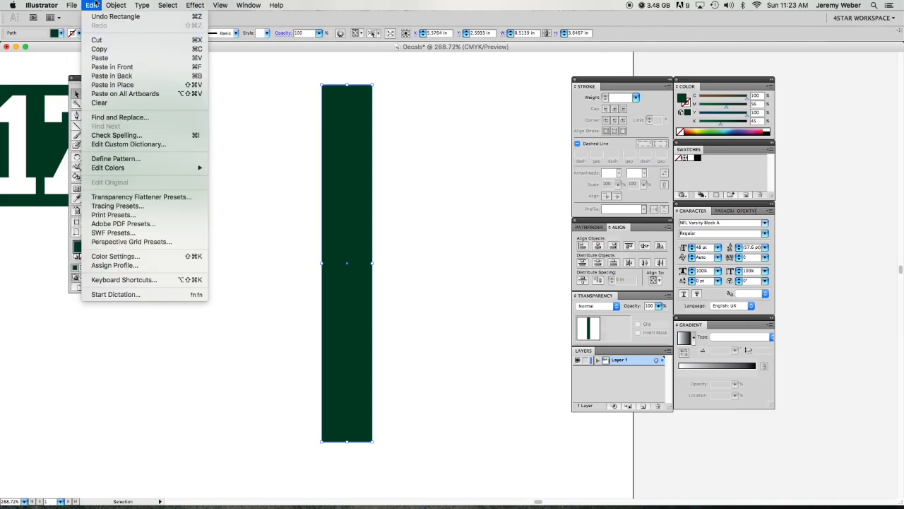
click(105, 50)
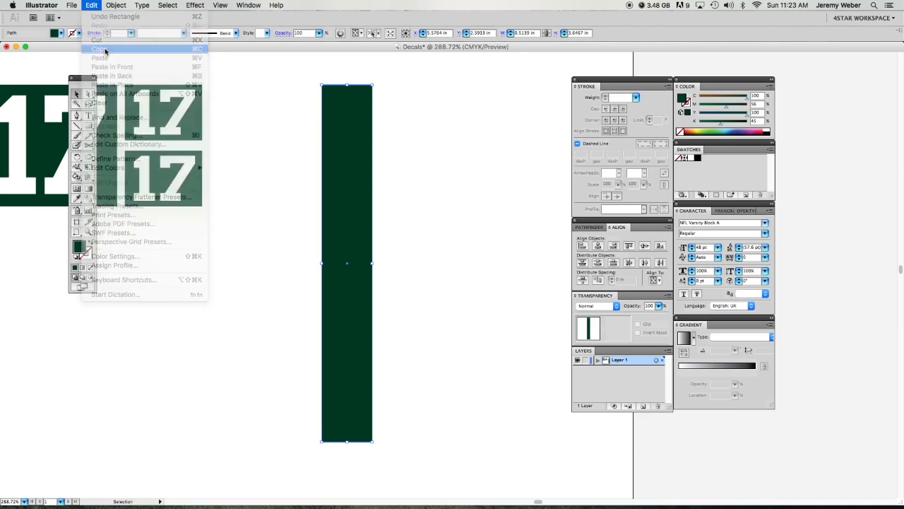
click(94, 5)
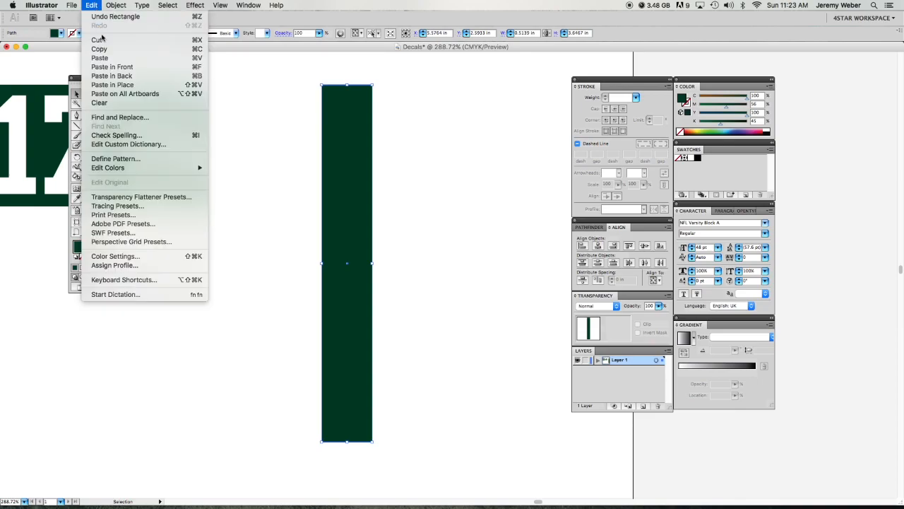
click(133, 87)
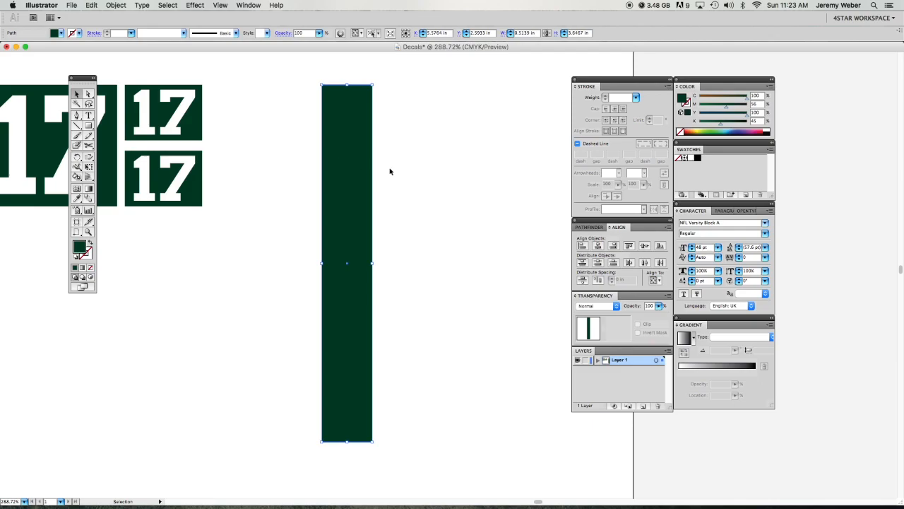
drag(340, 175, 442, 162)
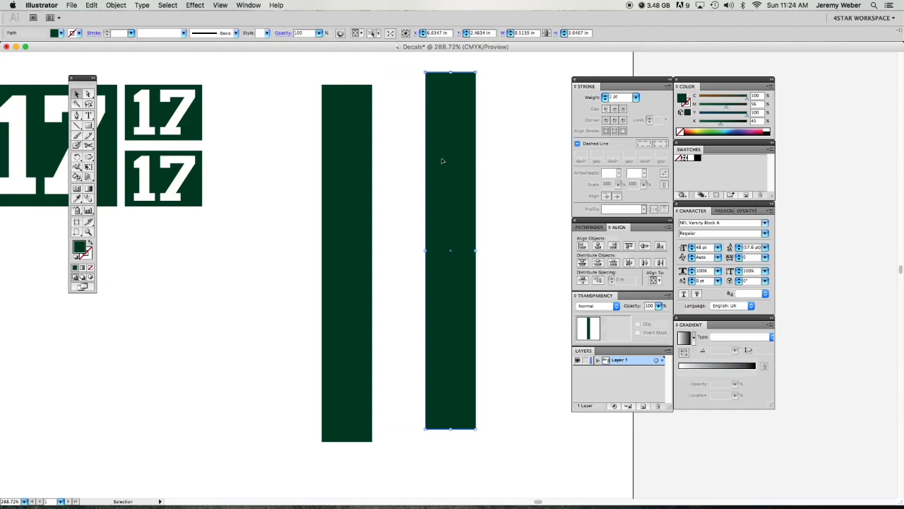
key(super+z)
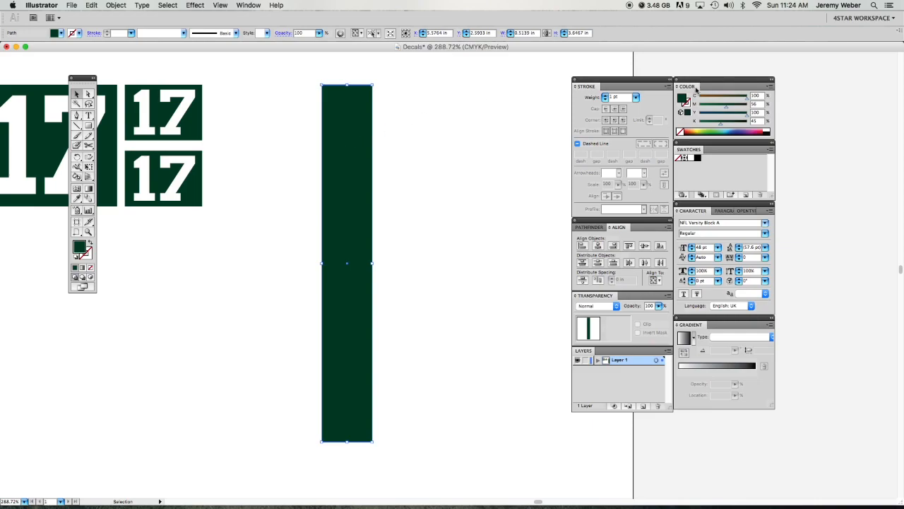
click(771, 125)
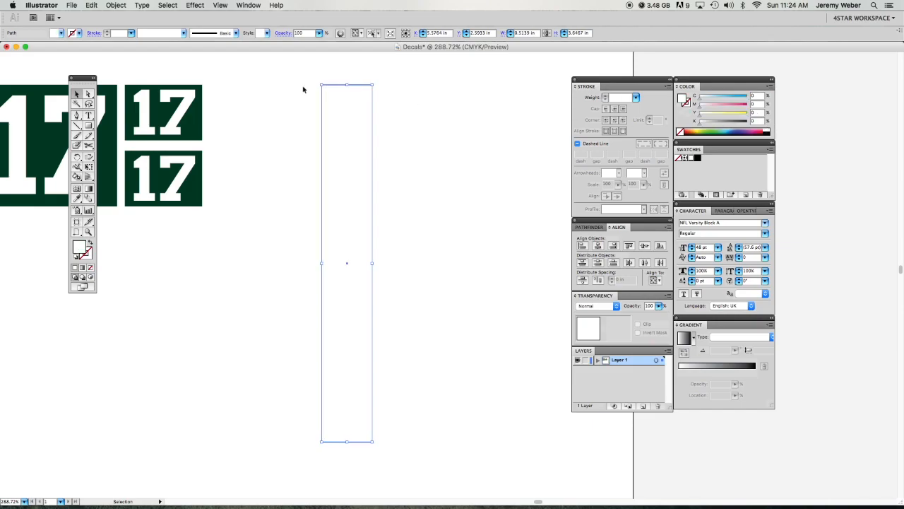
click(78, 93)
drag(371, 263, 337, 263)
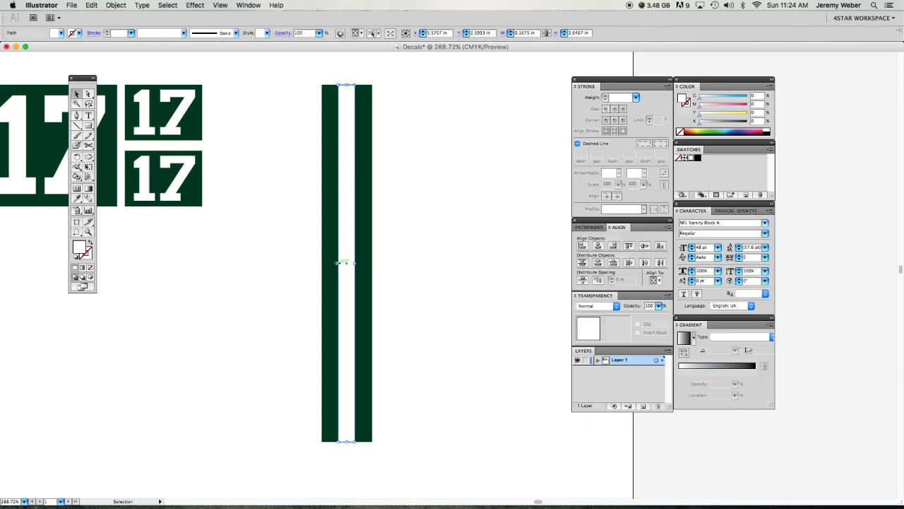
key(super+z)
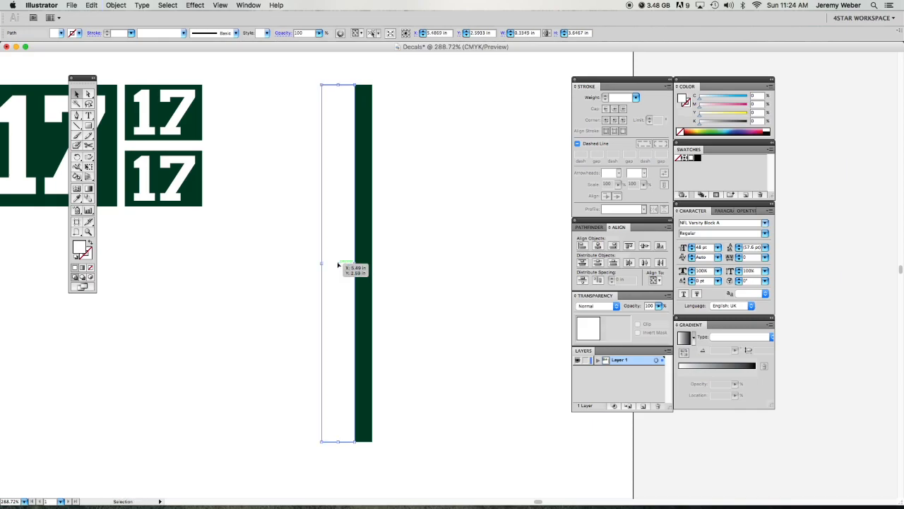
key(super+z)
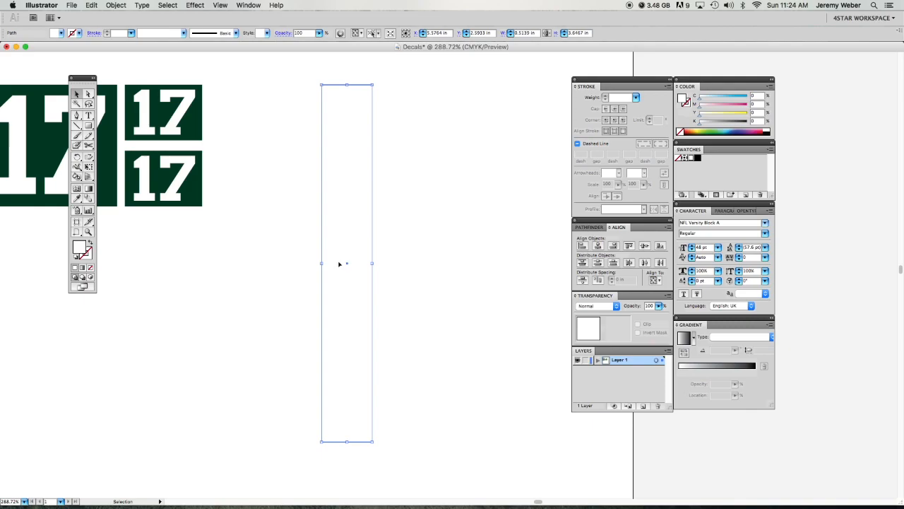
Step: Narrow the white copy about its centre to about 0.17 in and the green rectangle behind it to about 0.45 in
drag(373, 263, 354, 263)
click(394, 264)
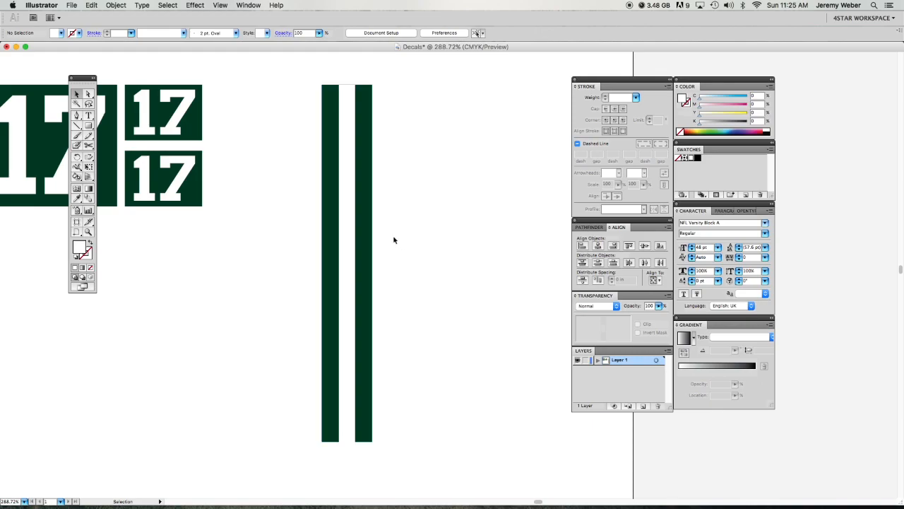
click(372, 237)
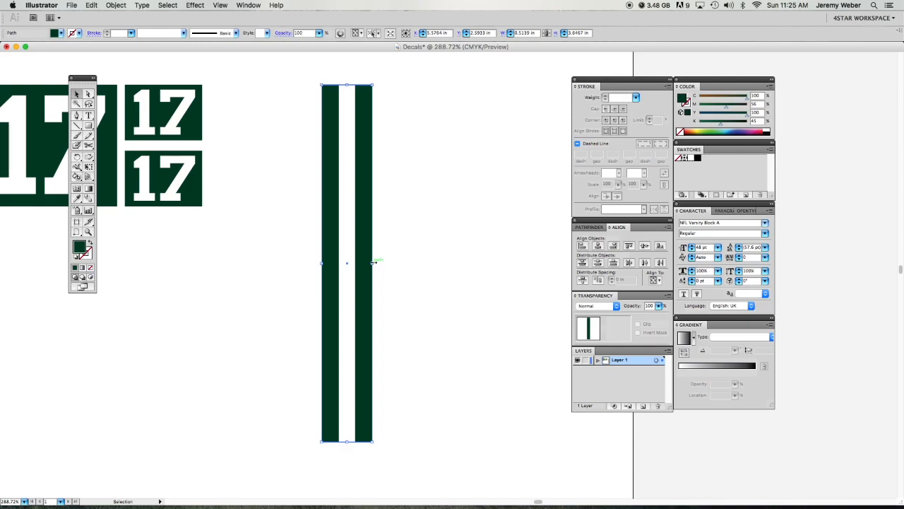
drag(373, 262, 369, 263)
click(401, 265)
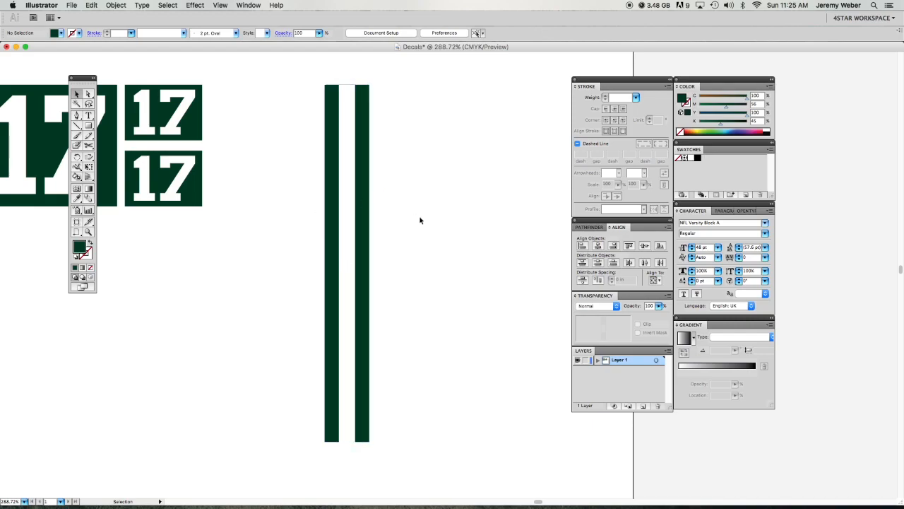
Step: Duplicate the narrowed green rectangle in place, in front of the other stripes
click(368, 200)
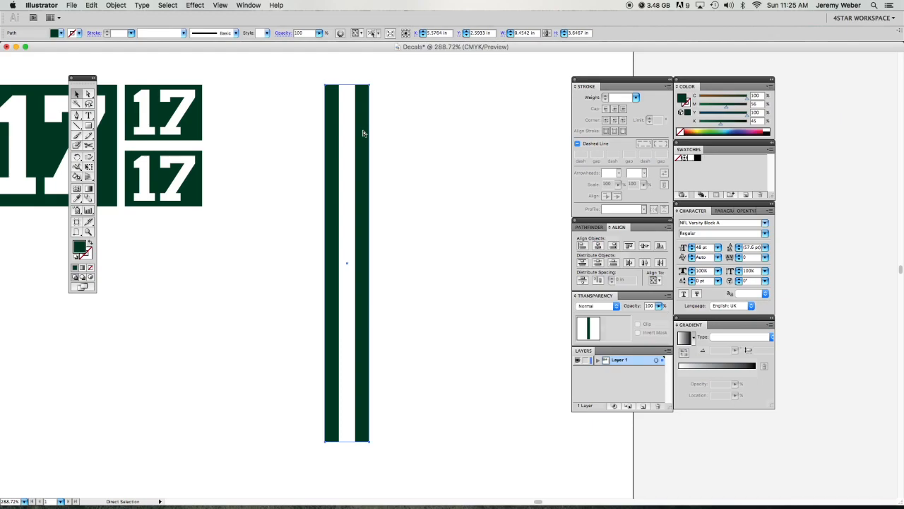
click(489, 185)
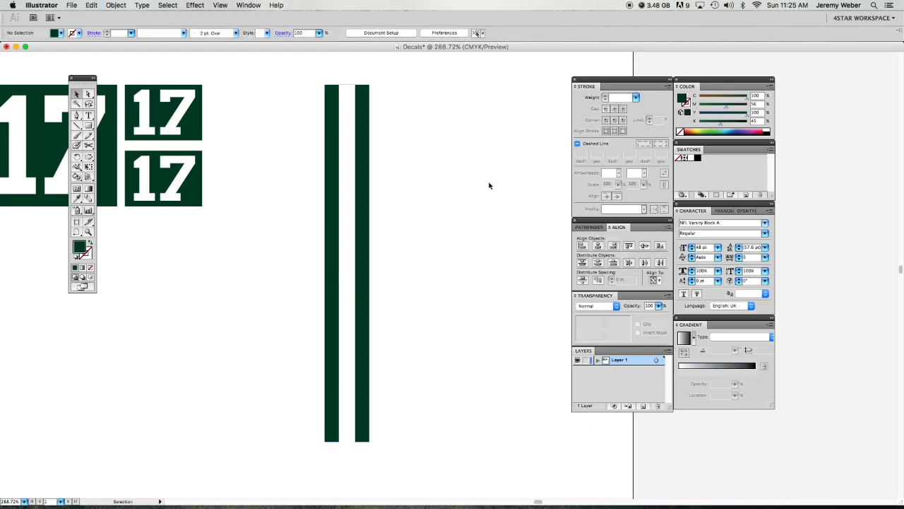
key(super)
key(super+z)
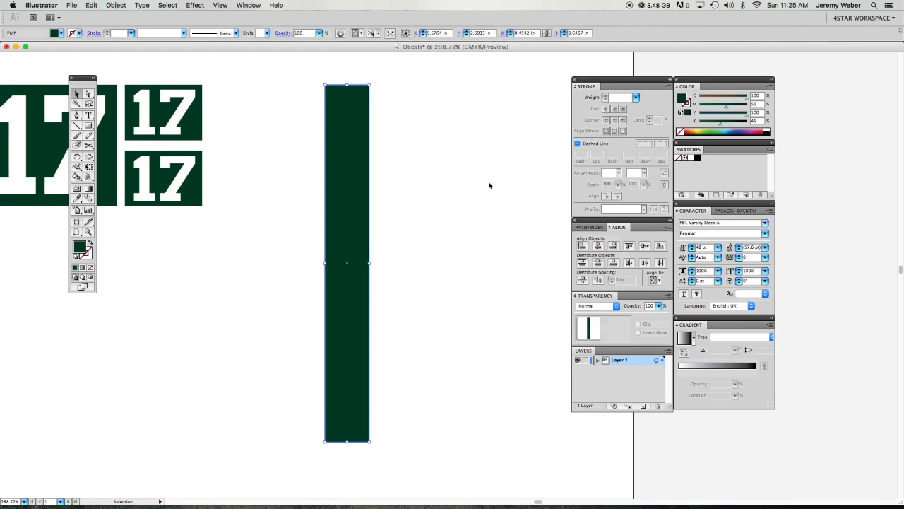
Step: Fill the front copy golden yellow with C 0, M 13, Y 100, K 0
click(700, 128)
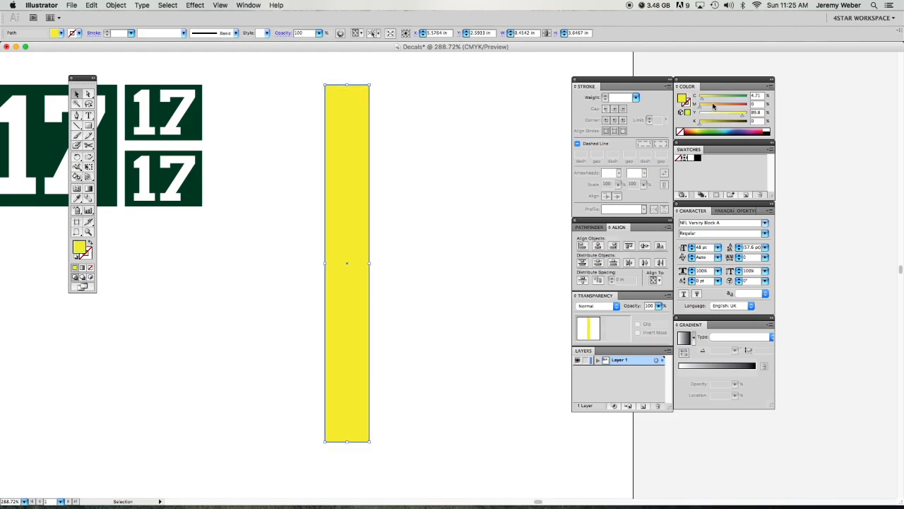
drag(702, 100, 696, 101)
drag(744, 118, 754, 113)
drag(698, 107, 706, 109)
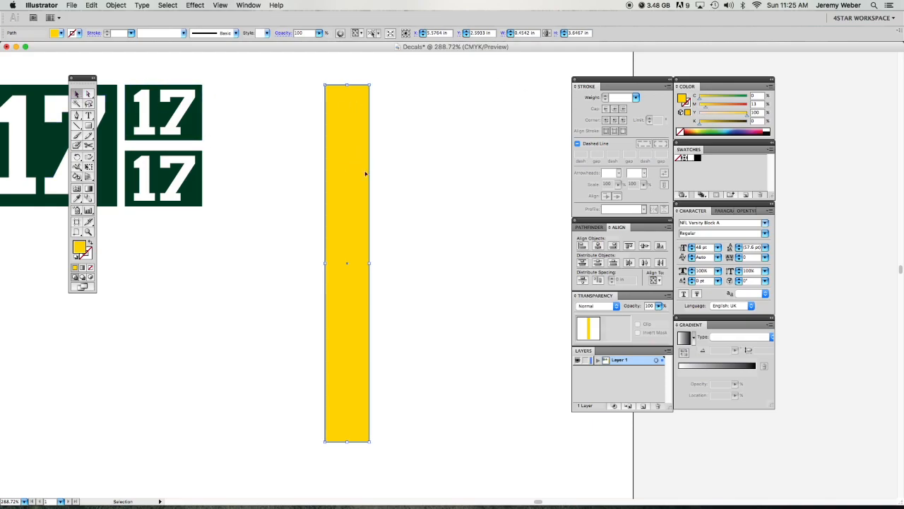
Step: Widen the yellow rectangle about its centre to about 0.63 in and send it to the back
drag(371, 263, 378, 263)
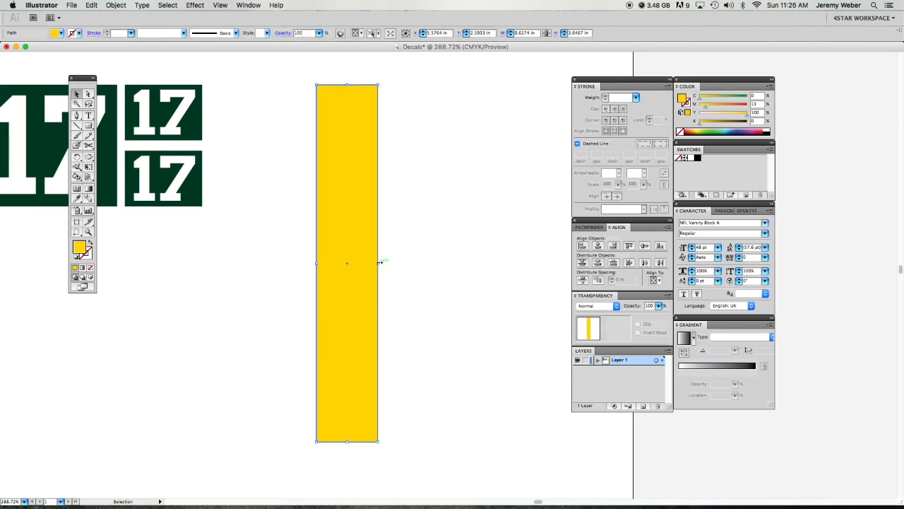
click(116, 6)
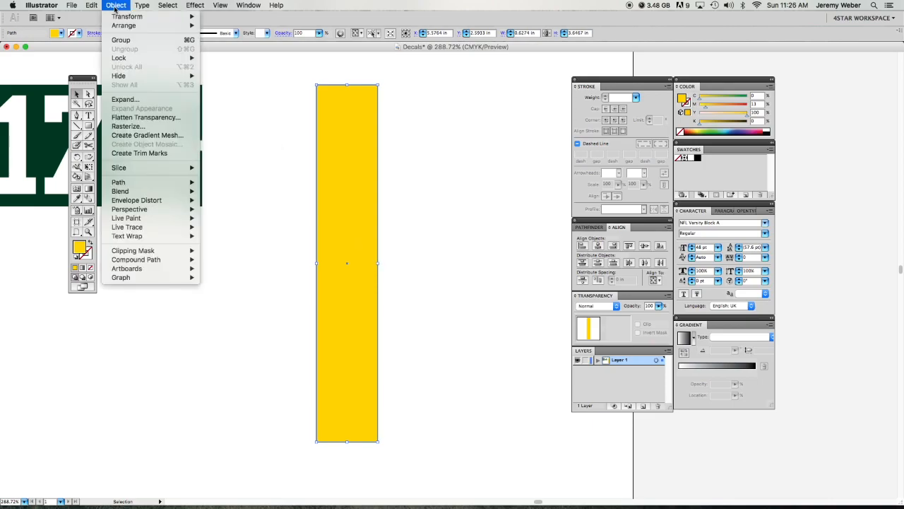
mouse_move(127, 26)
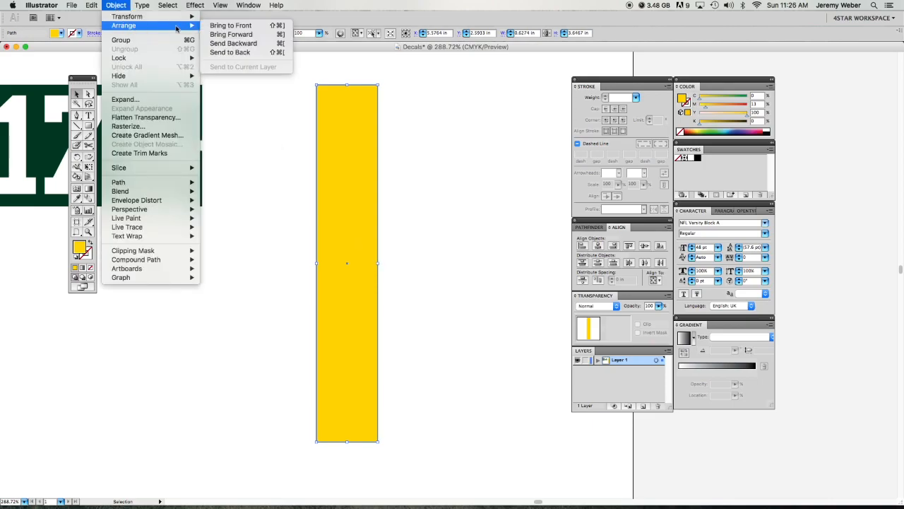
click(230, 52)
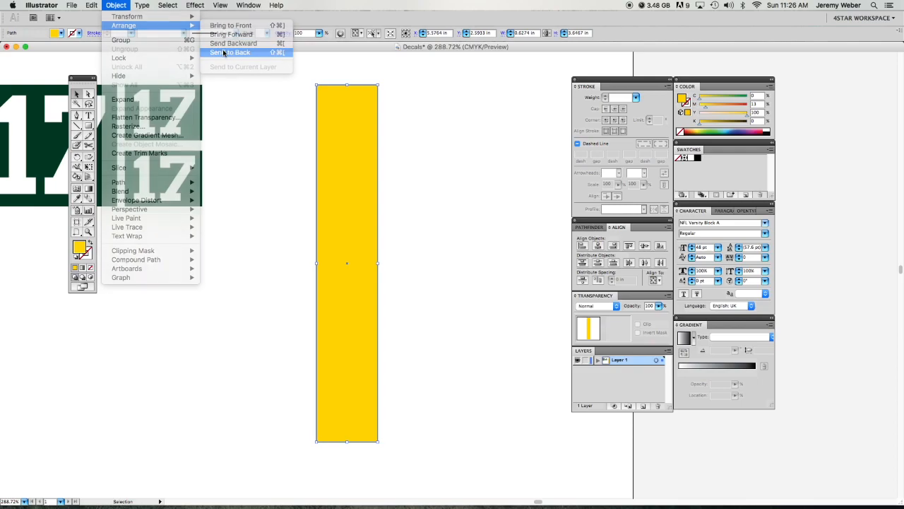
click(403, 154)
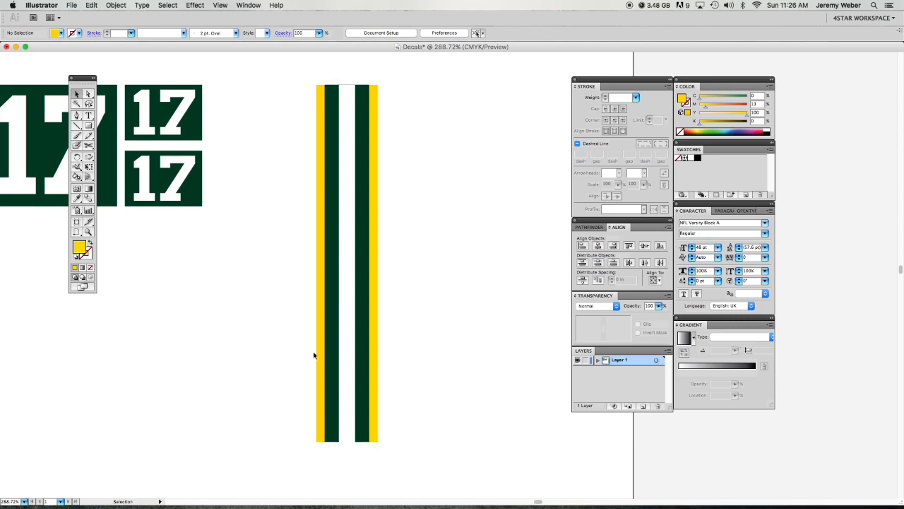
Step: Group the yellow, green and white rectangles into one striped decal
click(89, 94)
drag(304, 71, 389, 457)
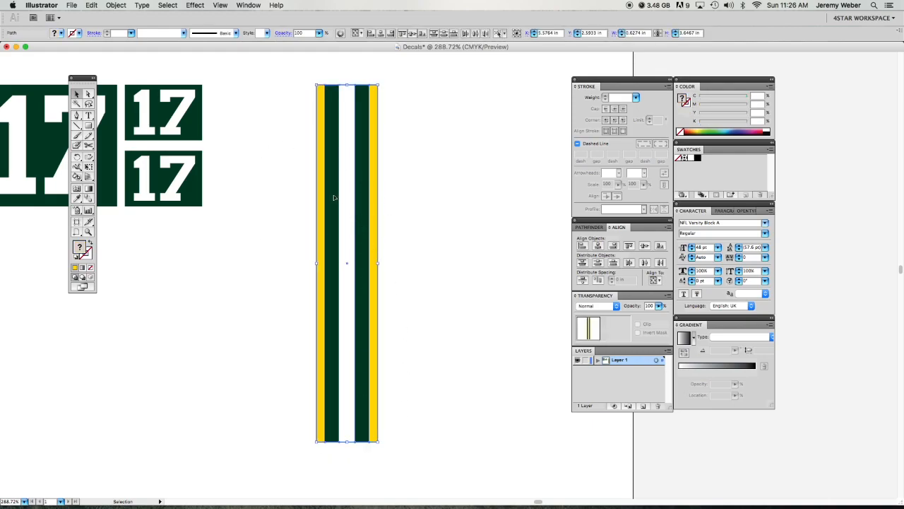
click(116, 5)
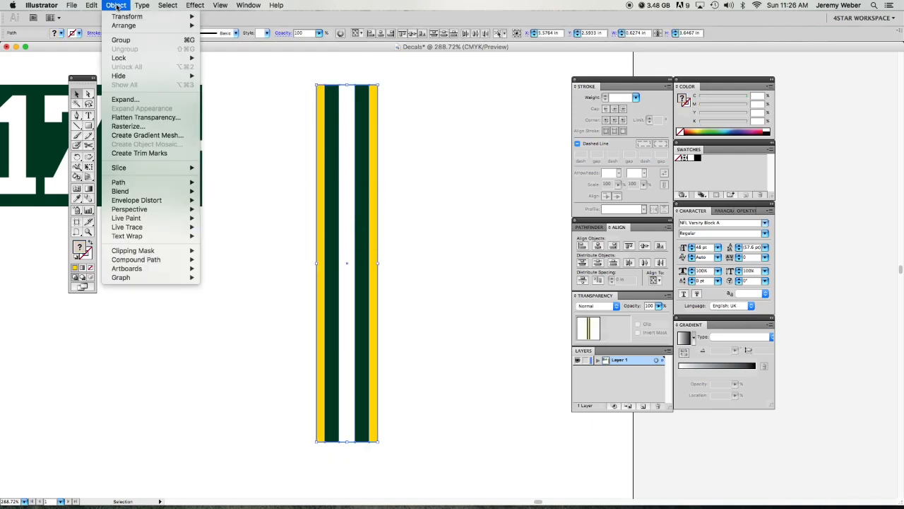
click(125, 40)
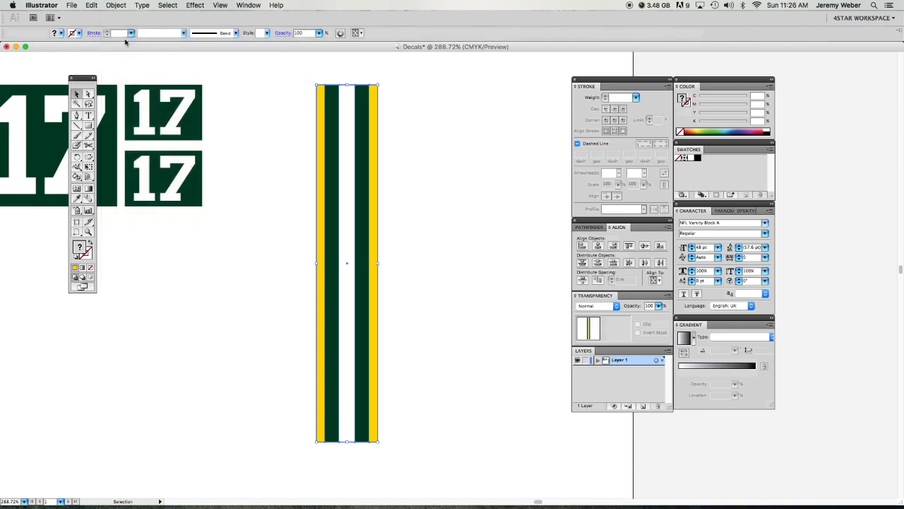
Step: Move the vertical striped decal beside the small 17 decals and scale it down proportionally to a little over half its size
drag(331, 178, 241, 180)
drag(286, 439, 260, 396)
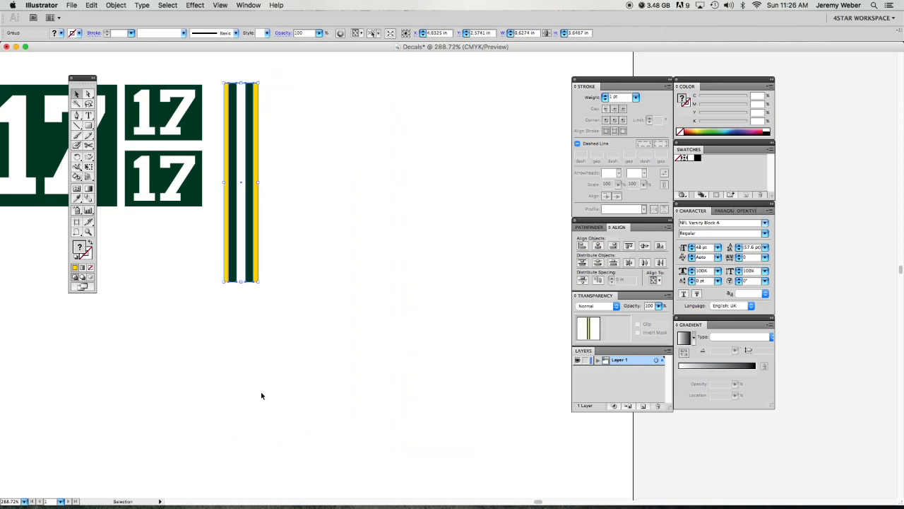
click(316, 257)
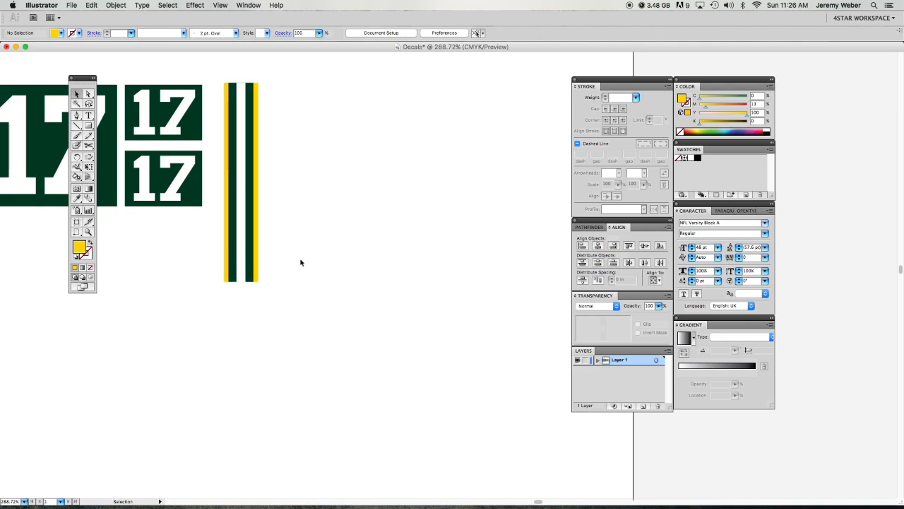
Step: Sample the dark green from a number decal and the golden yellow from the striped decal, and save both as swatches
scroll(308, 274, down, 3)
scroll(309, 275, left, 3)
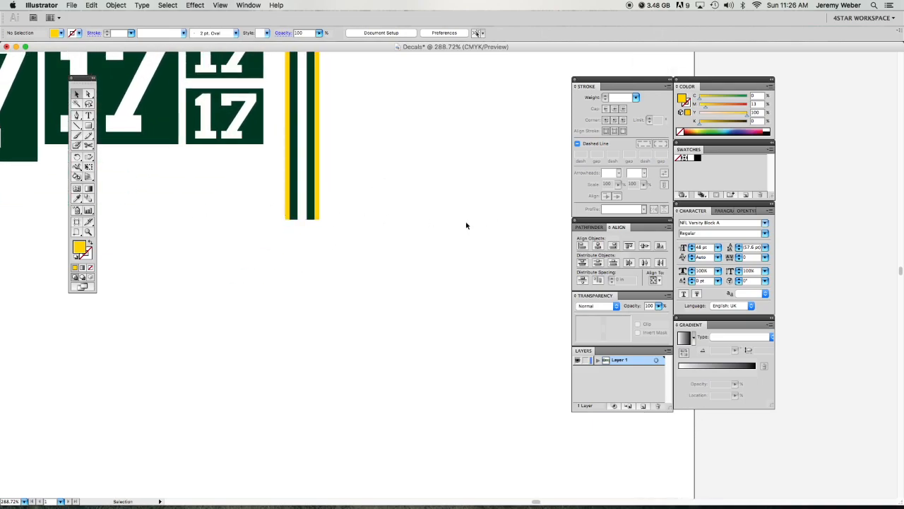
click(89, 126)
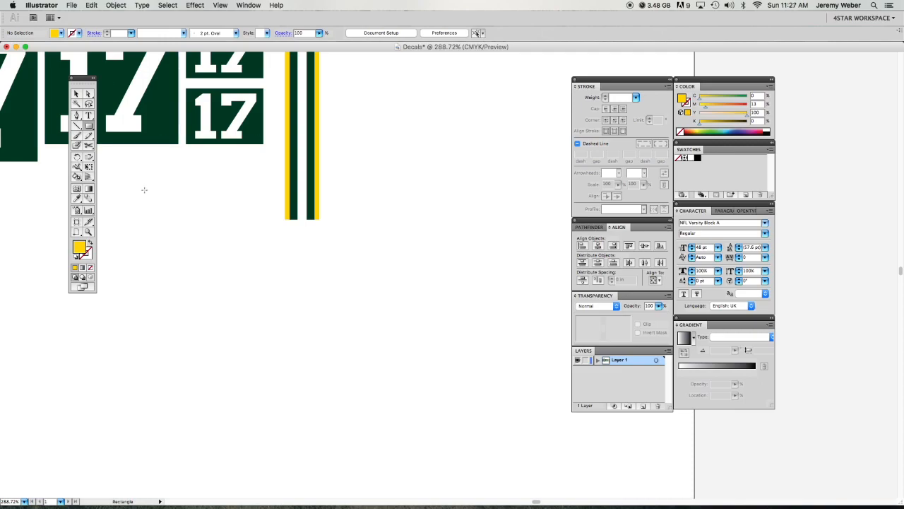
key(i)
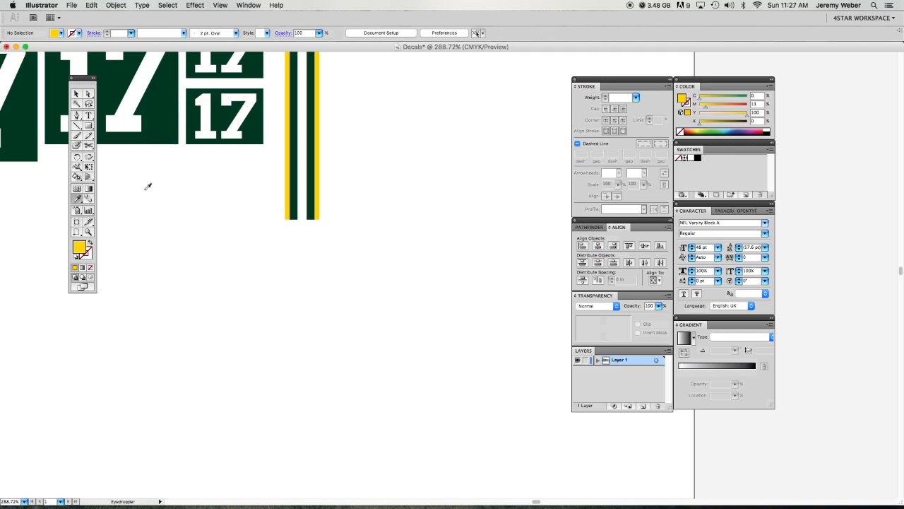
click(168, 123)
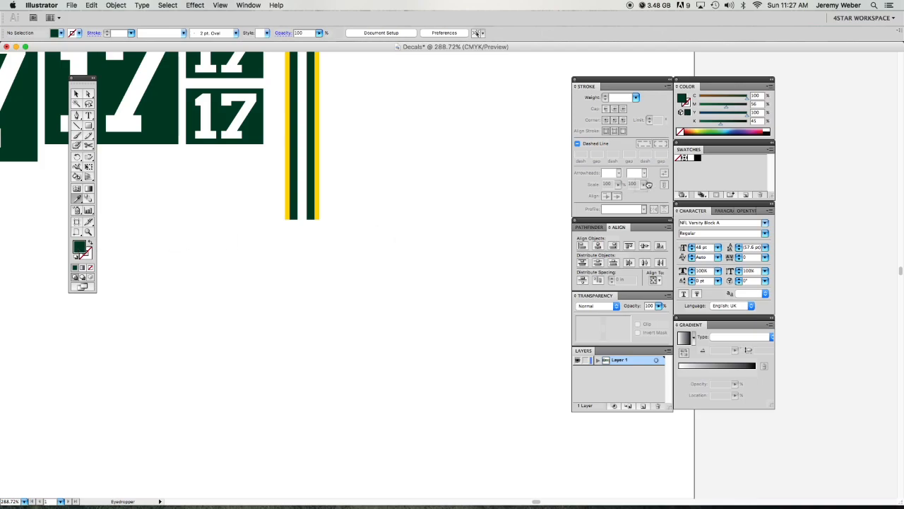
drag(714, 175, 705, 163)
click(320, 177)
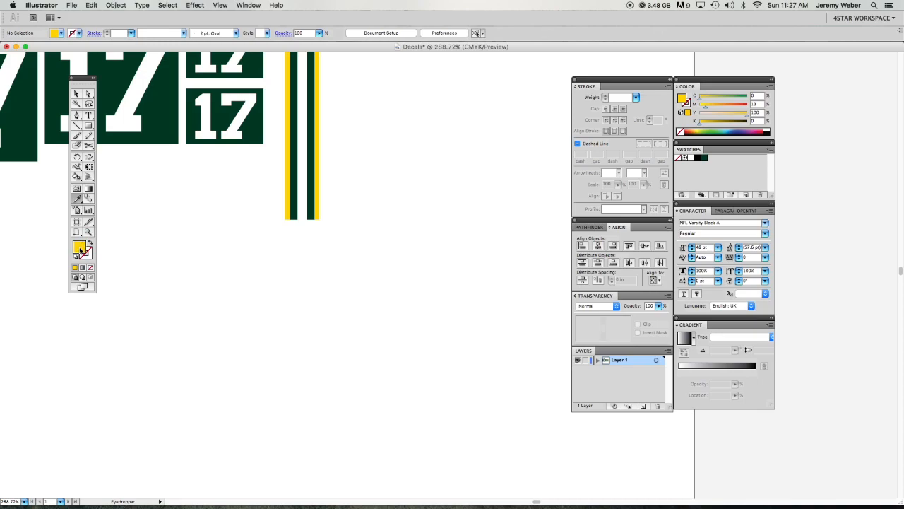
drag(282, 230, 721, 168)
key(v)
Step: Draw a dark green horizontal rectangle about 2.97 in wide and 0.63 in high below the vertical striped decal
click(704, 159)
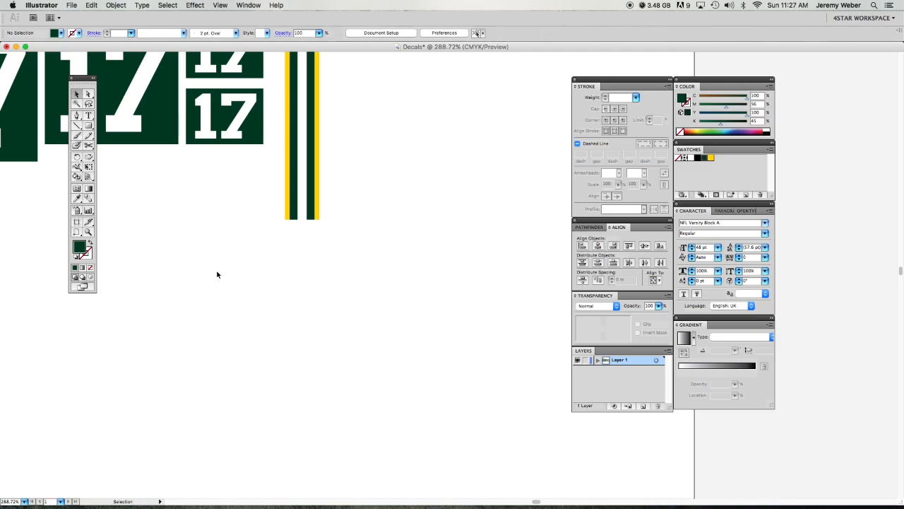
key(m)
drag(183, 276, 474, 339)
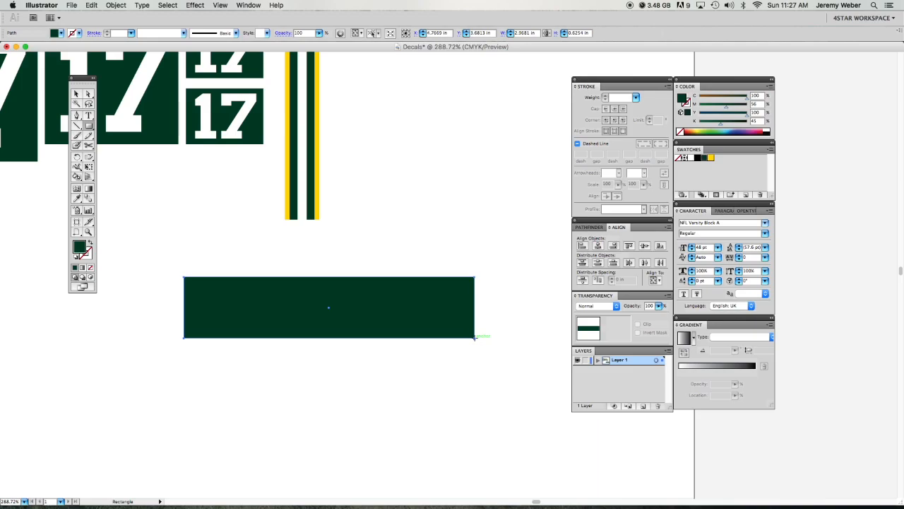
click(76, 93)
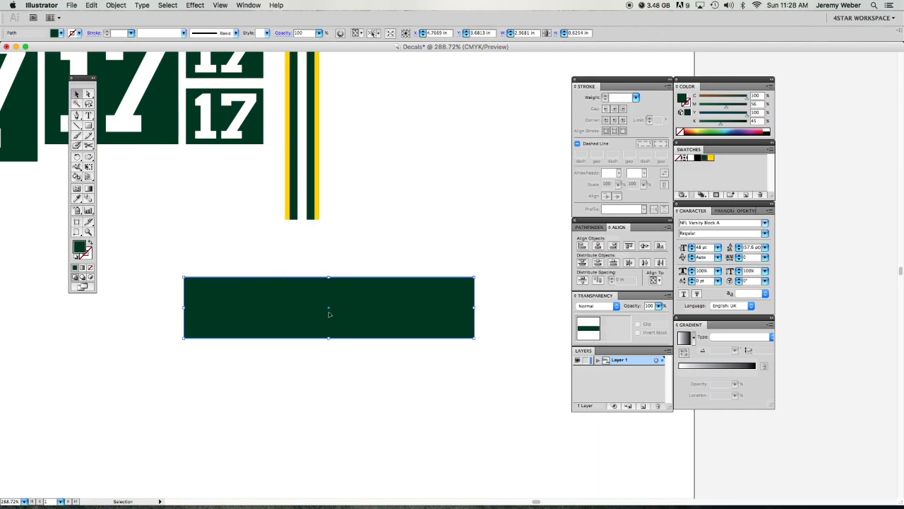
Step: Duplicate the green rectangle in front, fill the copy golden yellow and reduce its height about the centre to about 0.49 in
key(super+c)
key(super+f)
click(711, 159)
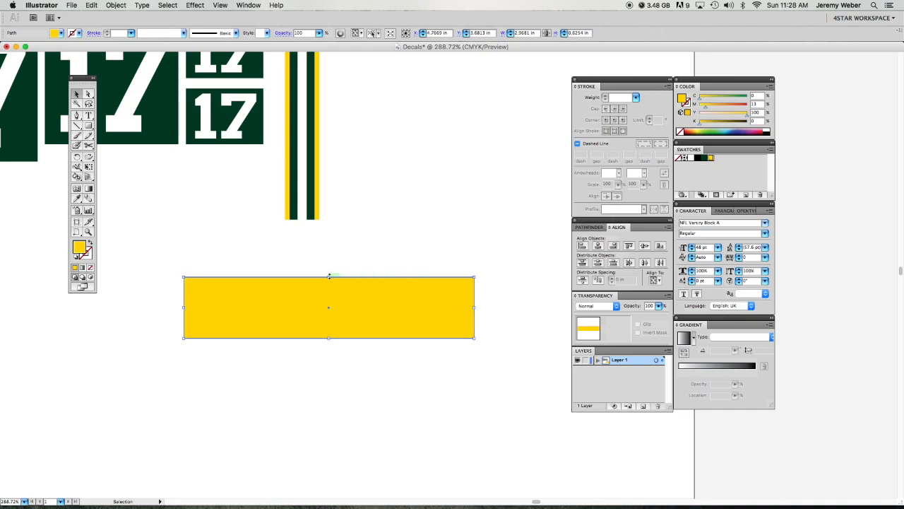
drag(329, 276, 329, 283)
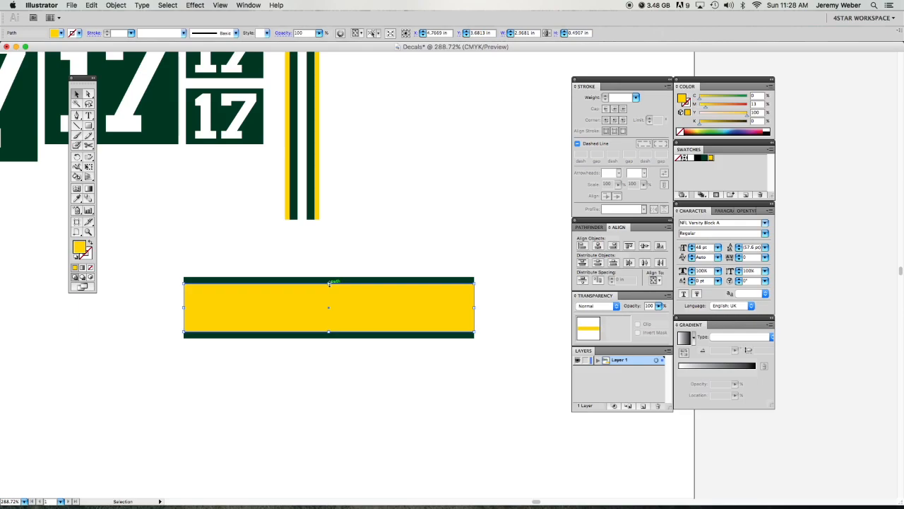
Step: Duplicate the yellow rectangle in front, fill the copy dark green and reduce its height about the centre to about 0.26 in
click(353, 197)
click(356, 303)
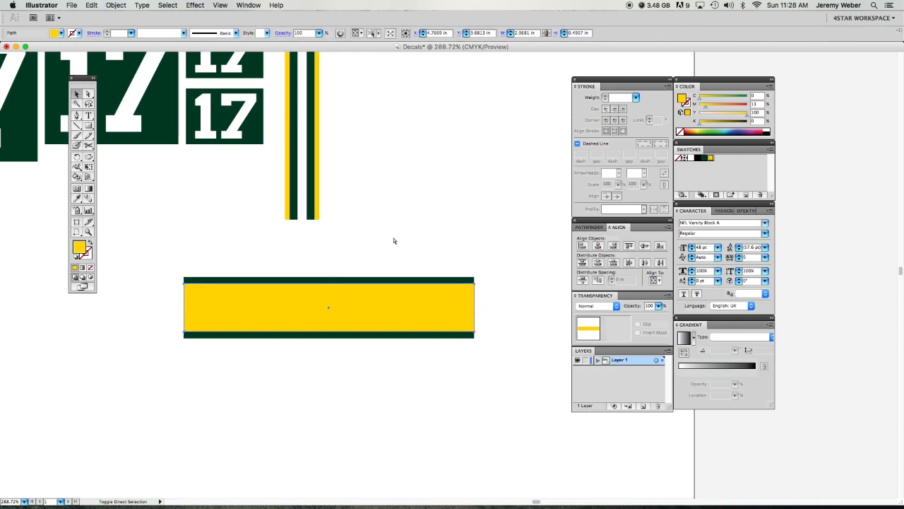
key(v)
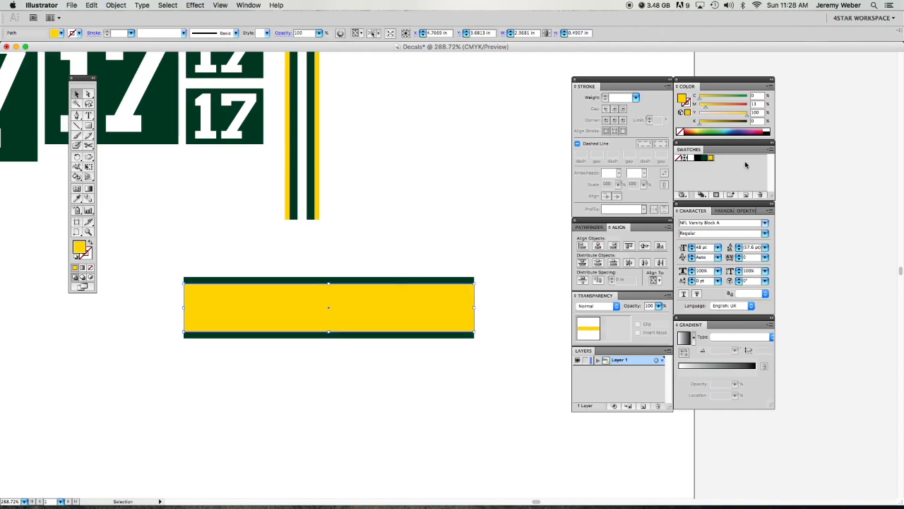
click(704, 158)
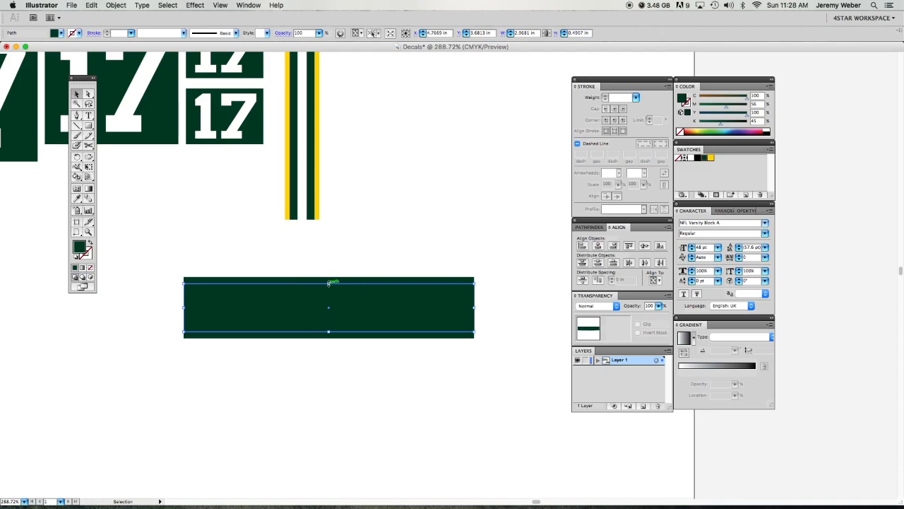
drag(329, 283, 328, 294)
click(352, 262)
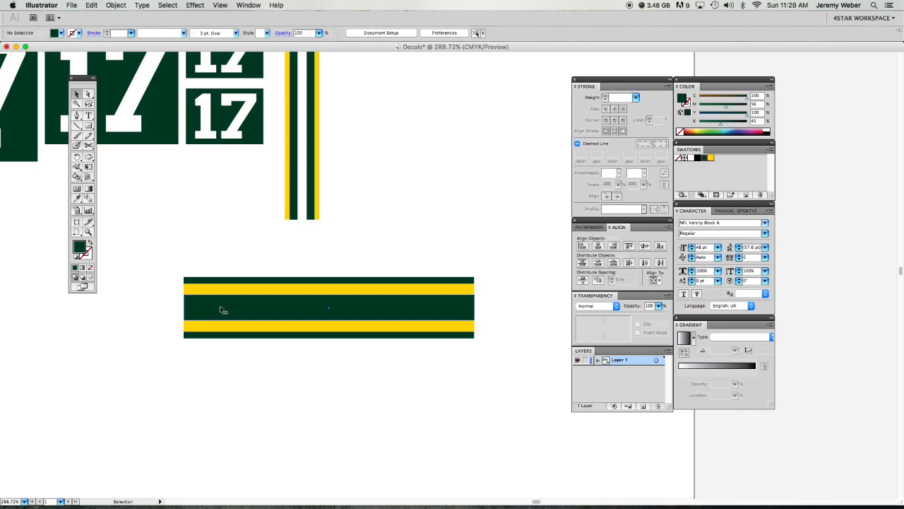
Step: Duplicate the central green stripe in front, fill the copy white and shorten it about the centre, leaving thin green borders
click(375, 307)
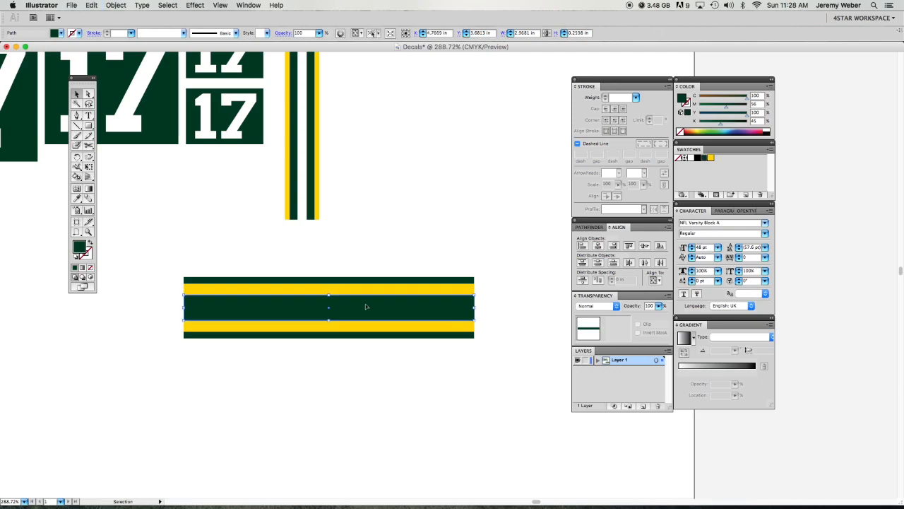
click(770, 130)
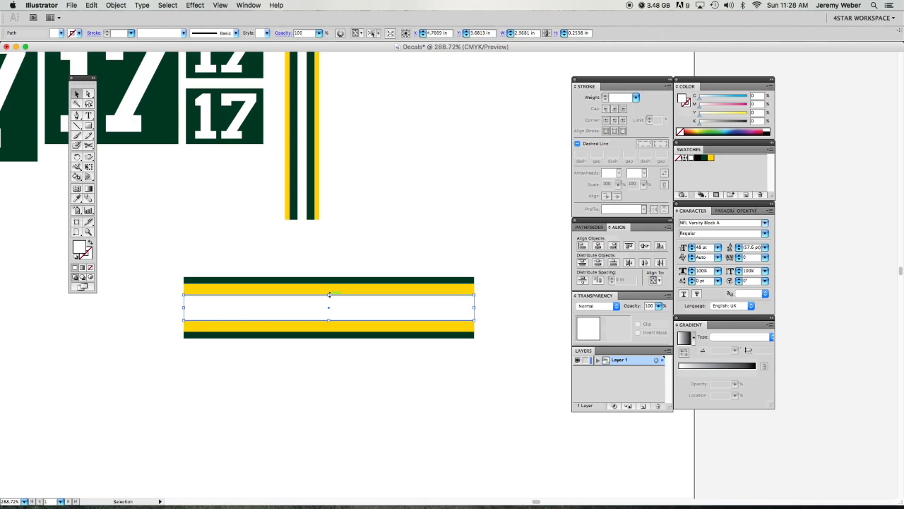
drag(329, 294, 329, 299)
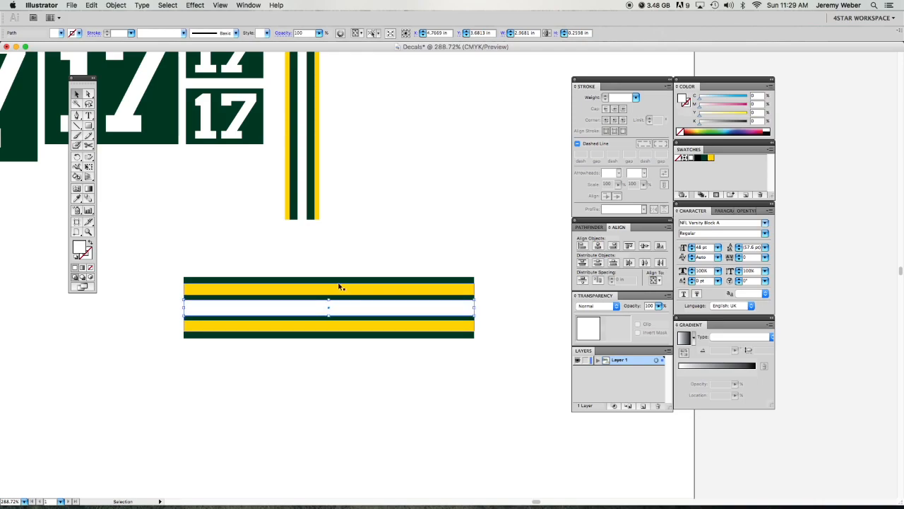
click(359, 251)
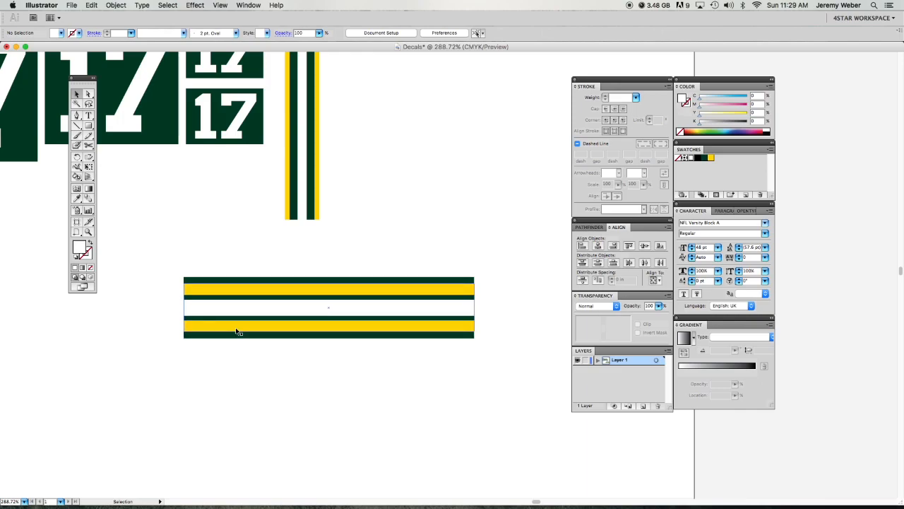
Step: Scale all the horizontal stripes down proportionally to about 0.36 in high, and stretch them to about 2.71 in wide
drag(230, 242, 366, 382)
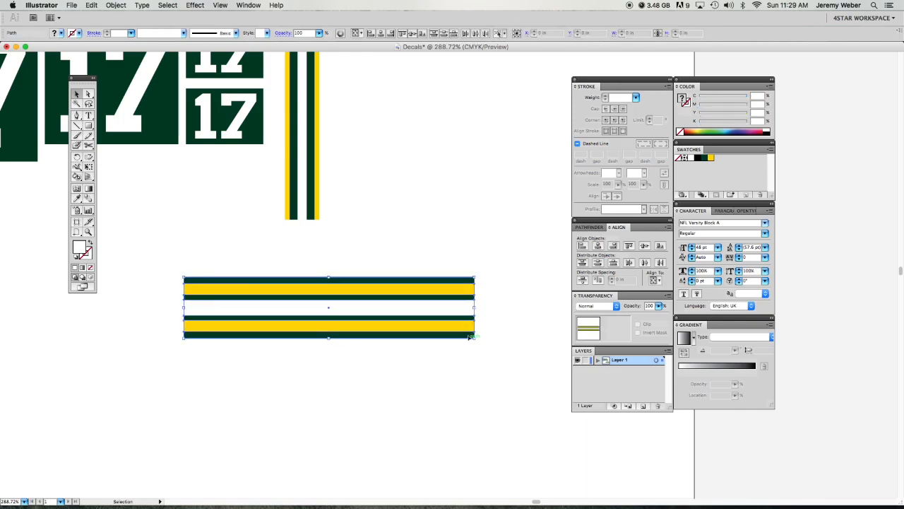
drag(477, 342, 376, 344)
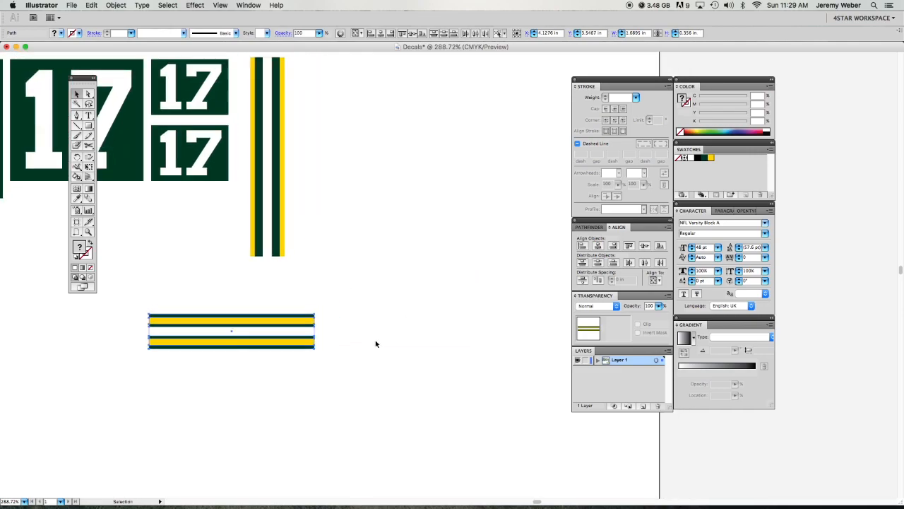
drag(314, 330, 413, 329)
click(368, 297)
drag(132, 298, 436, 363)
drag(281, 313, 282, 288)
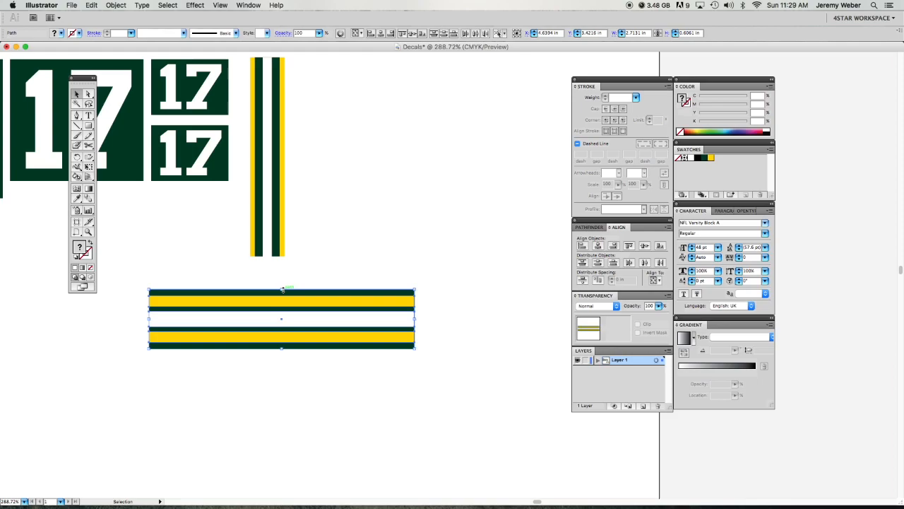
key(cmd+z)
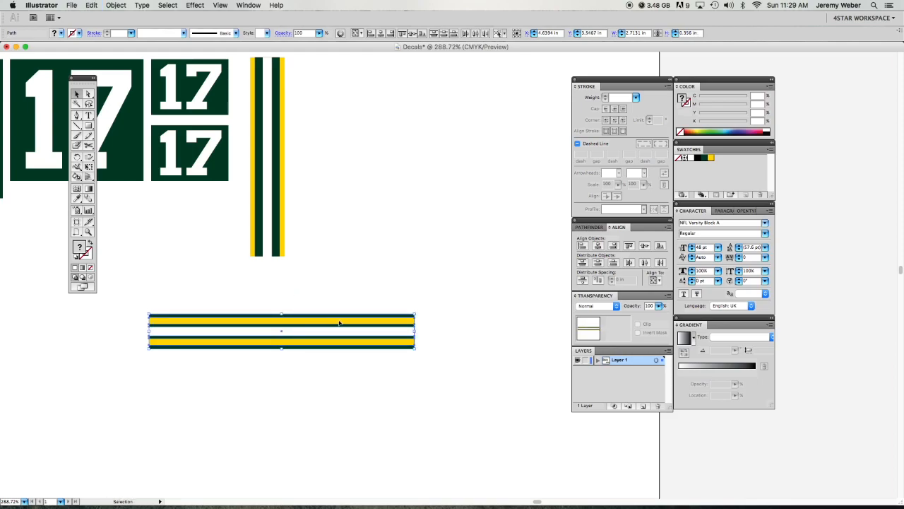
Step: Group the green, yellow and white horizontal stripes into one decal
click(116, 6)
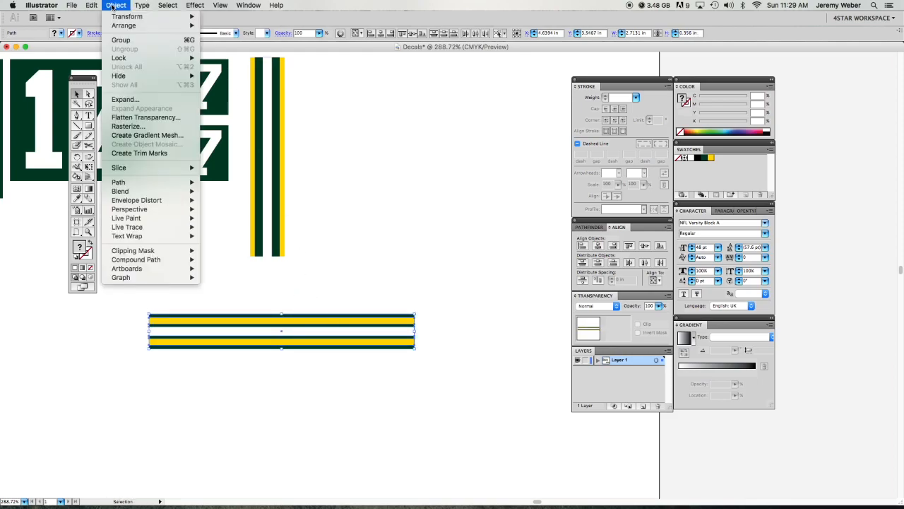
click(120, 40)
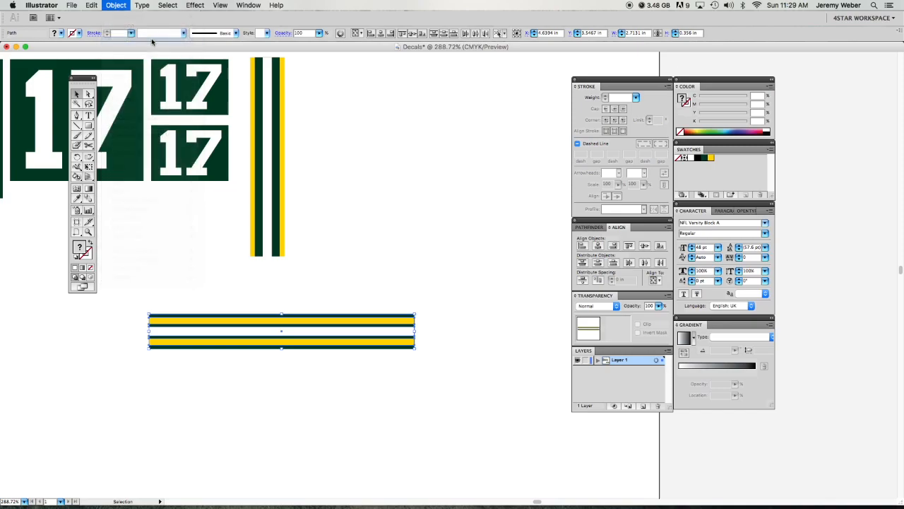
click(331, 227)
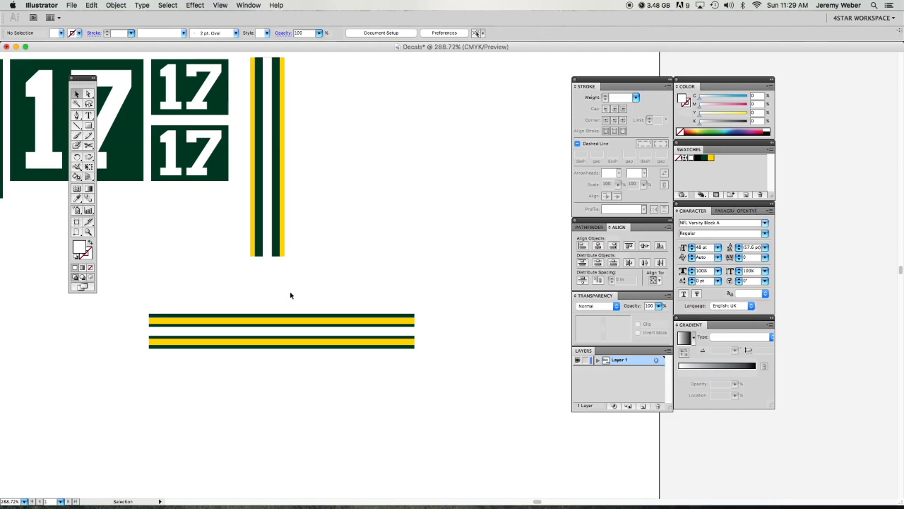
Step: Apply an Arc warp with a horizontal bend of 10% to the horizontal striped decal
click(303, 342)
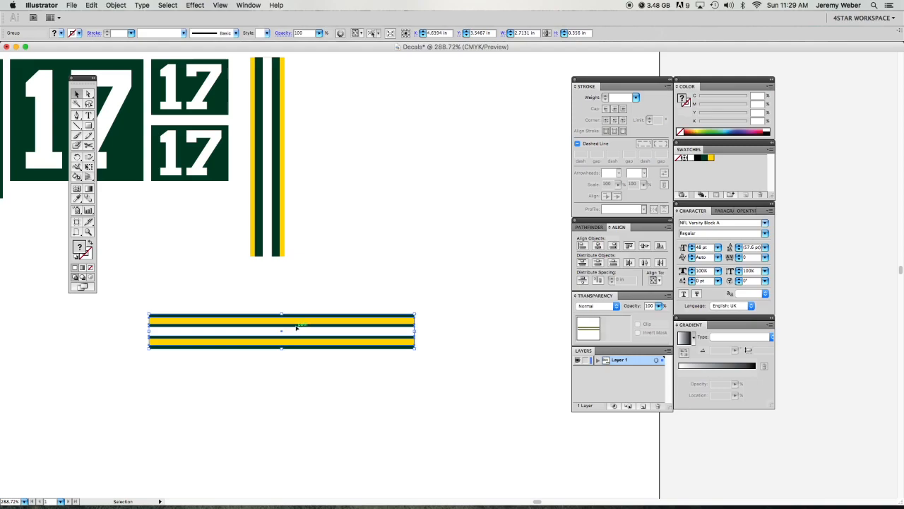
click(203, 7)
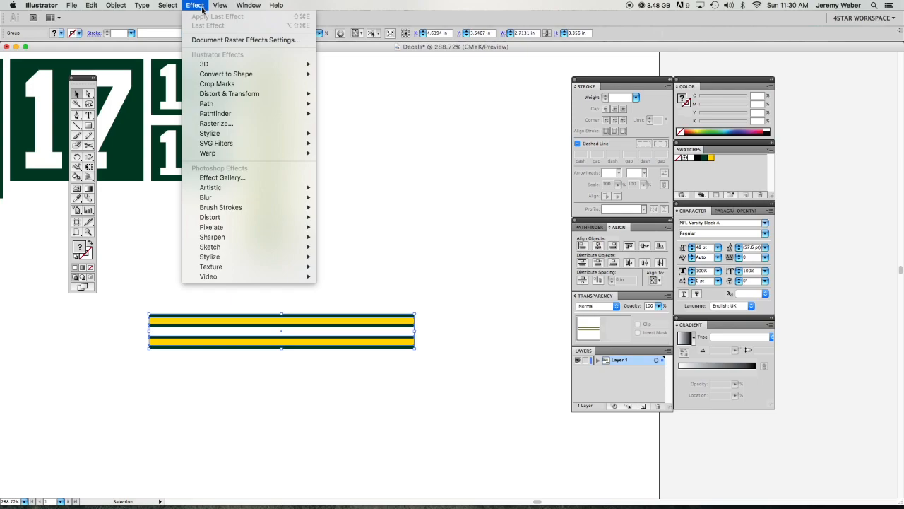
mouse_move(231, 154)
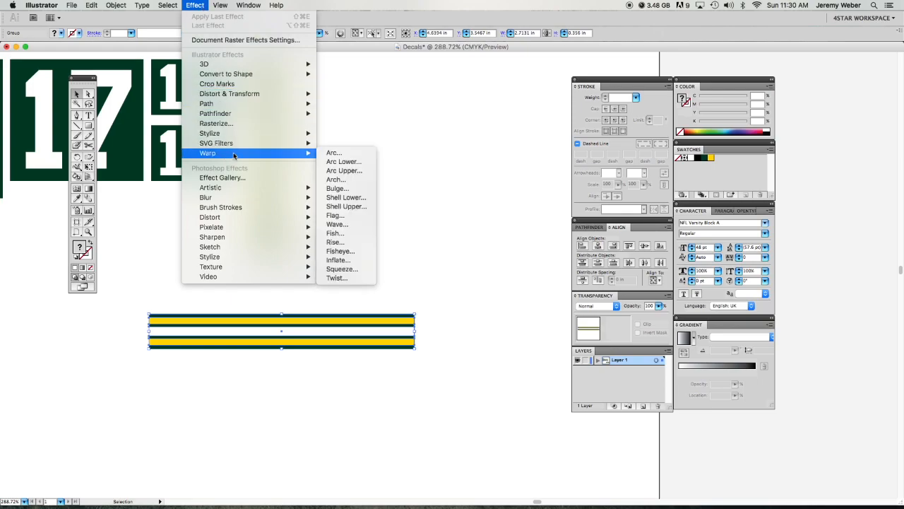
click(355, 155)
drag(416, 130, 370, 165)
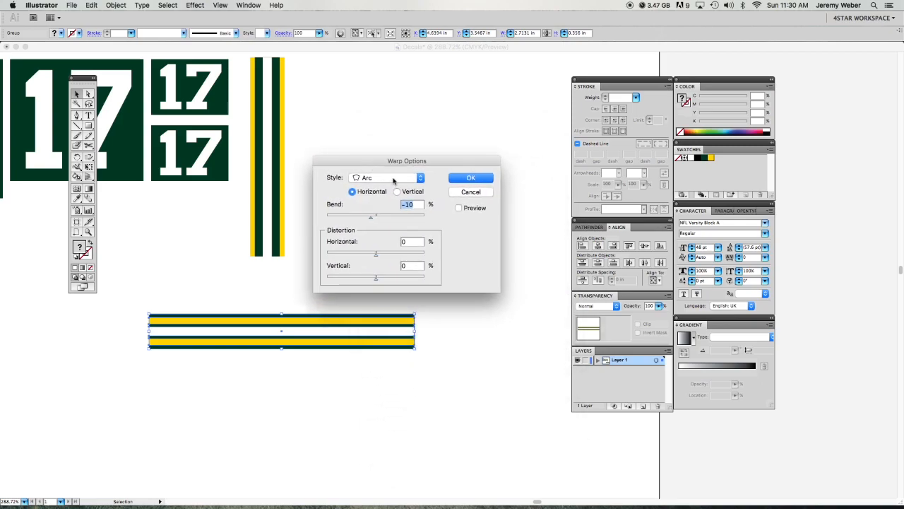
click(393, 179)
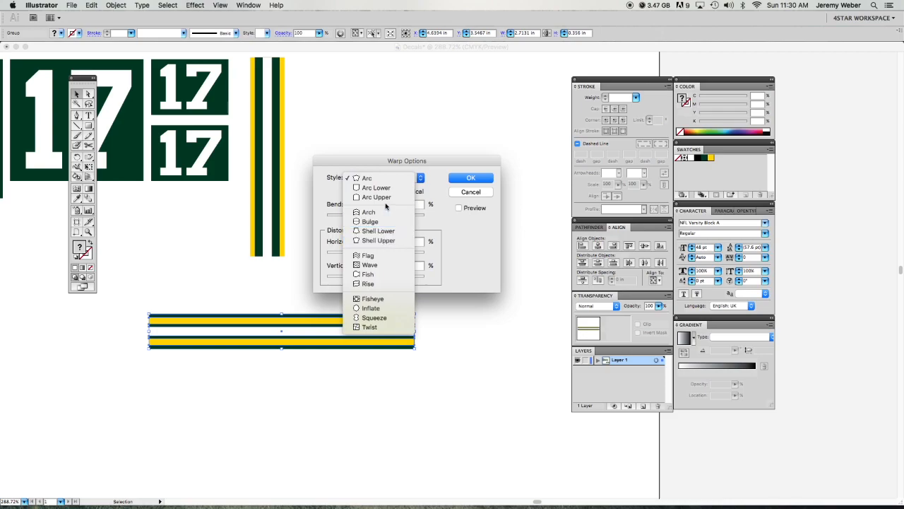
click(378, 181)
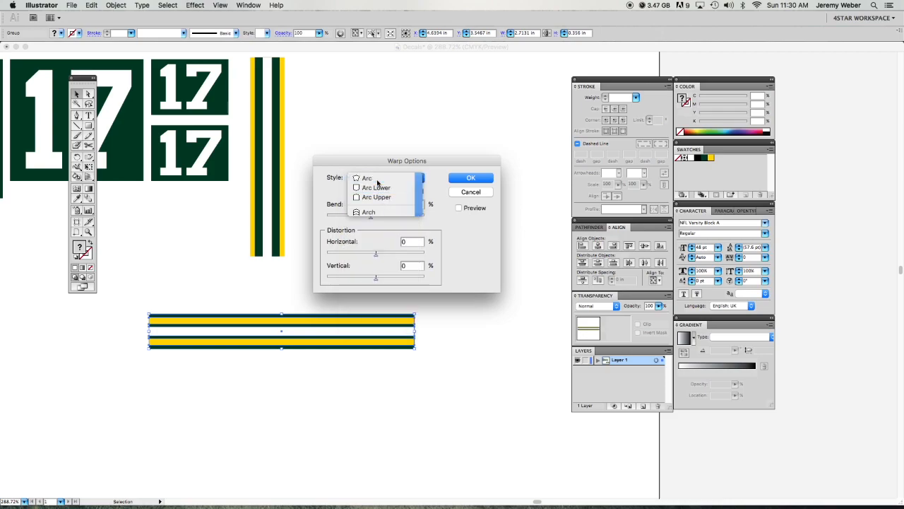
click(459, 209)
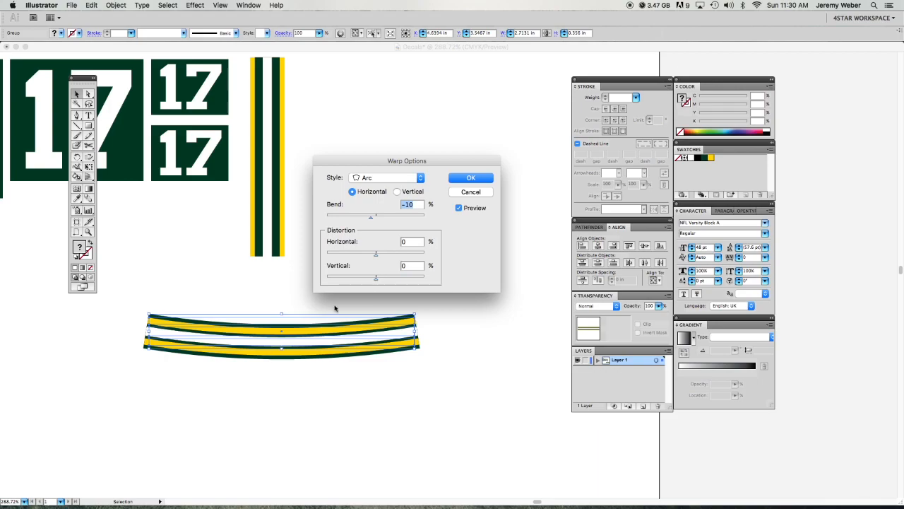
text(10)
key(Tab)
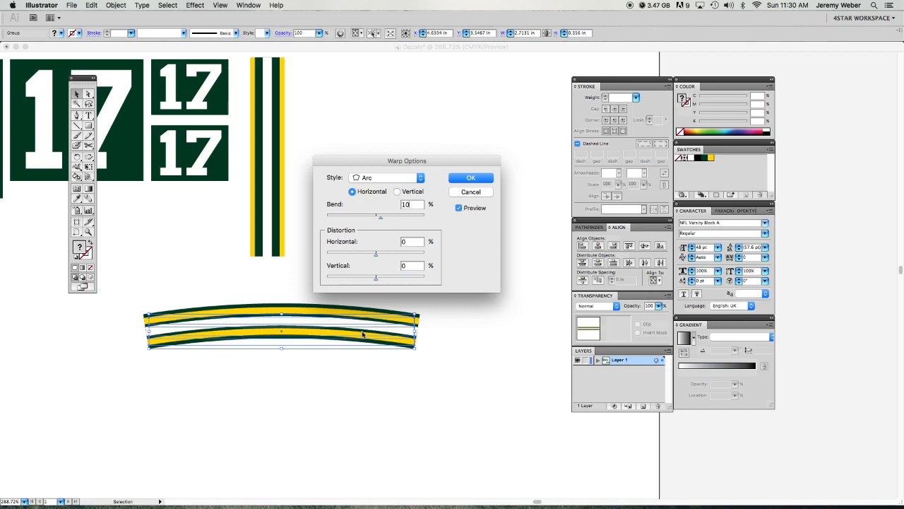
click(471, 178)
click(465, 236)
Step: Move the arced striped decal up beneath the vertical one and place a duplicate of it directly below
click(282, 327)
click(281, 312)
mouse_move(281, 313)
mouse_down()
mouse_move(279, 342)
mouse_move(277, 297)
mouse_up()
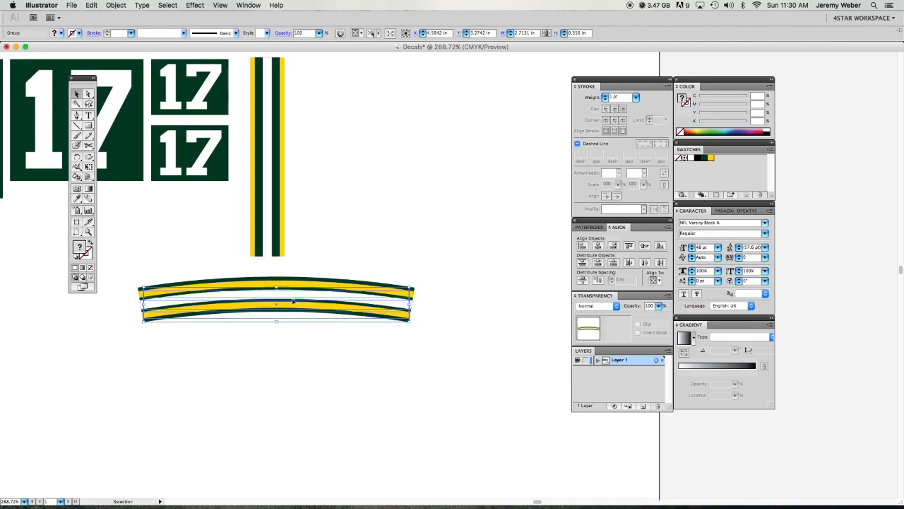
key(a)
drag(289, 297, 276, 355)
key(v)
click(256, 392)
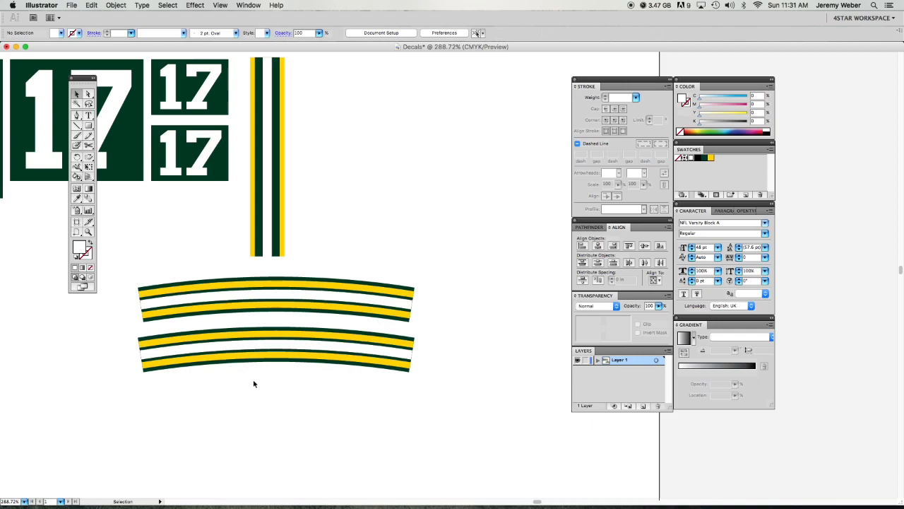
Step: Select both arced striped decals and move them beside the upper end of the vertical striped decal
drag(297, 356, 333, 407)
alt+super+click(331, 382)
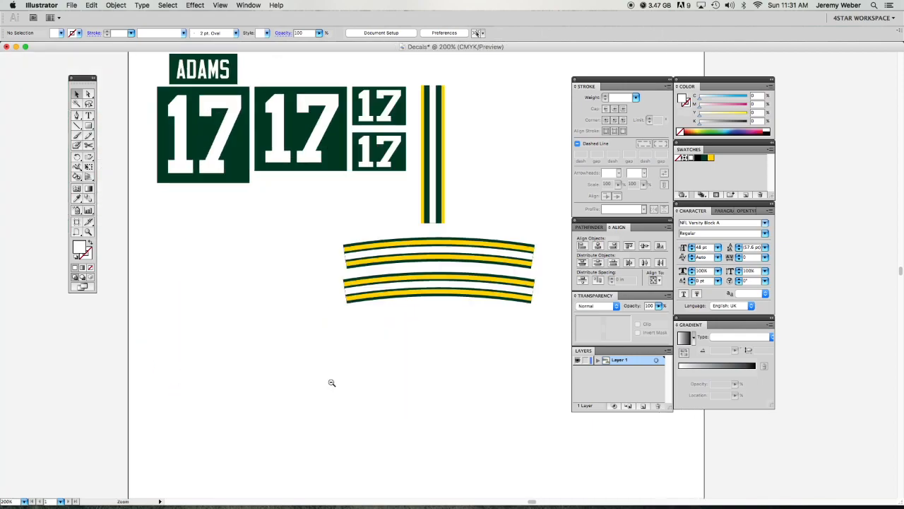
alt+super+click(383, 282)
drag(429, 257, 205, 359)
drag(301, 421, 331, 328)
drag(285, 349, 372, 232)
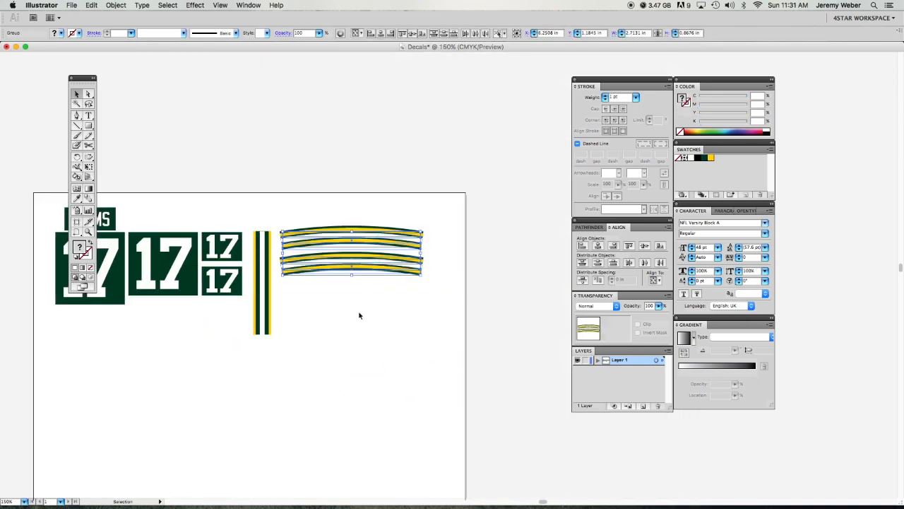
click(359, 316)
Step: Start placing an image and open the Moss2 folder under Customs, Decals, Measurements
drag(327, 343, 425, 280)
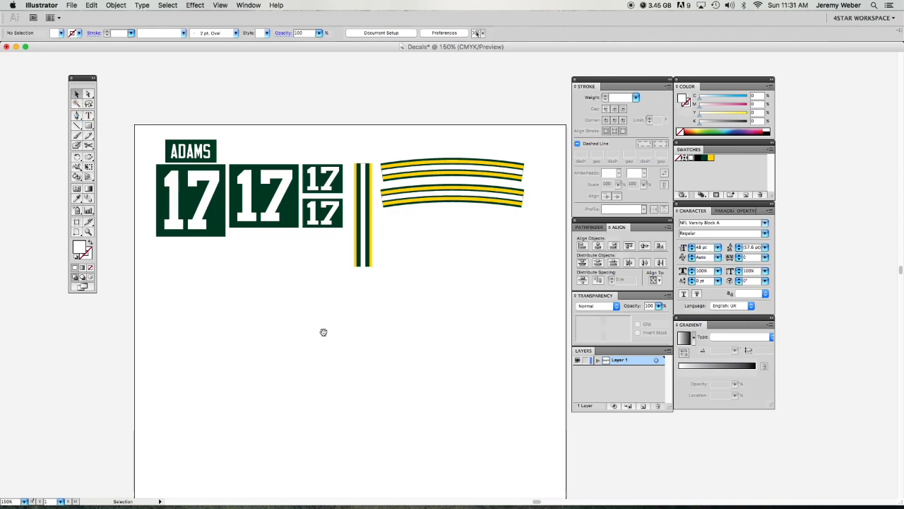
scroll(312, 293, down, 3)
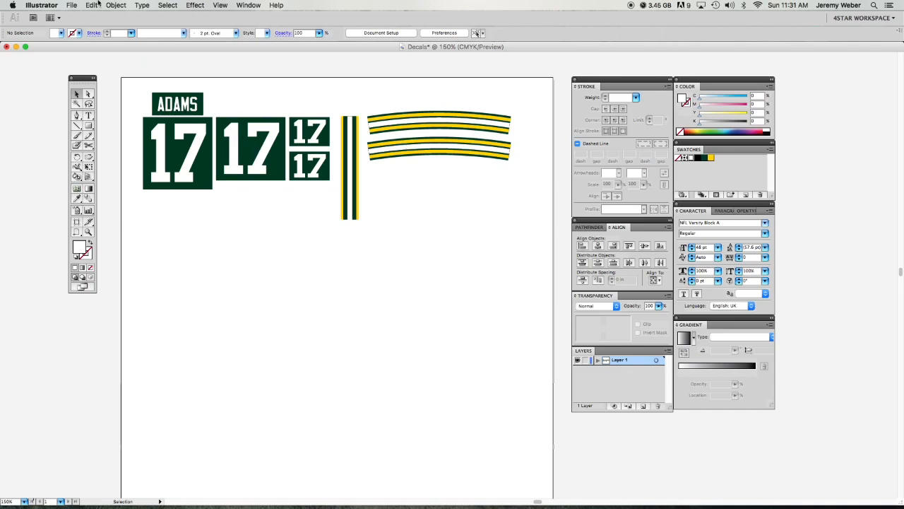
click(70, 6)
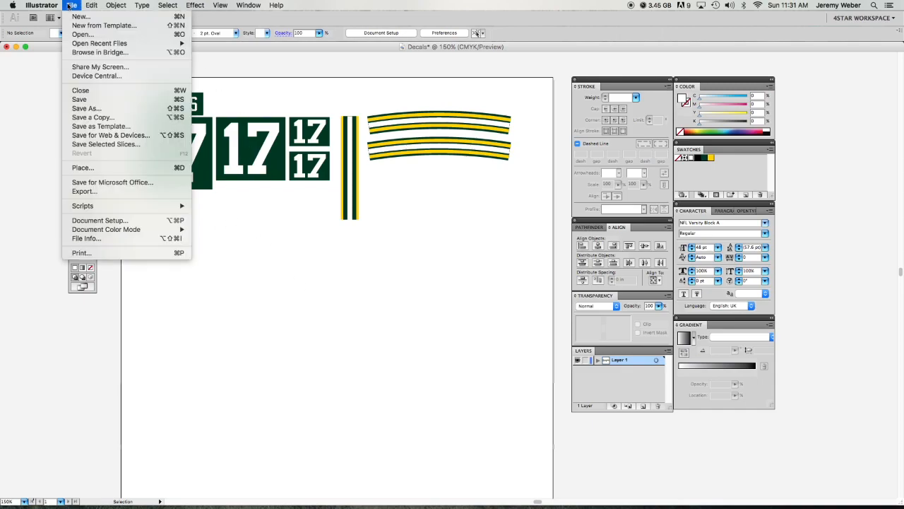
click(86, 169)
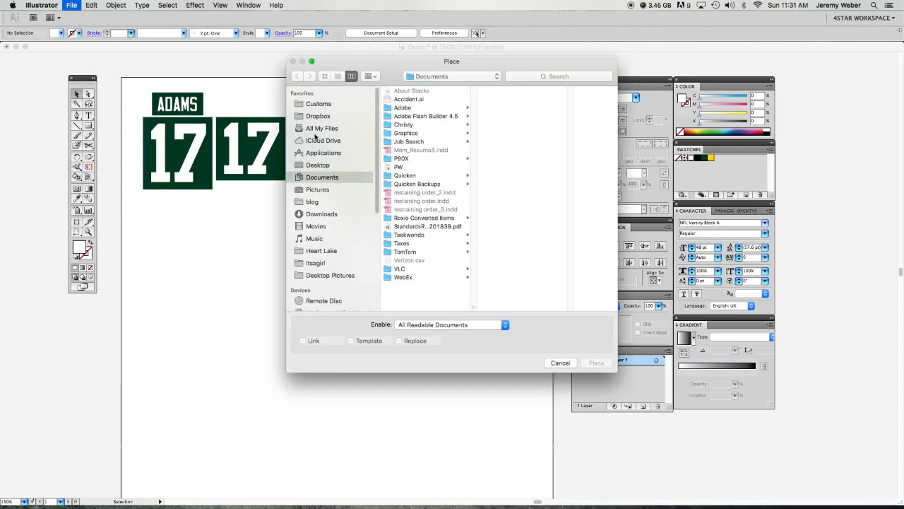
click(317, 106)
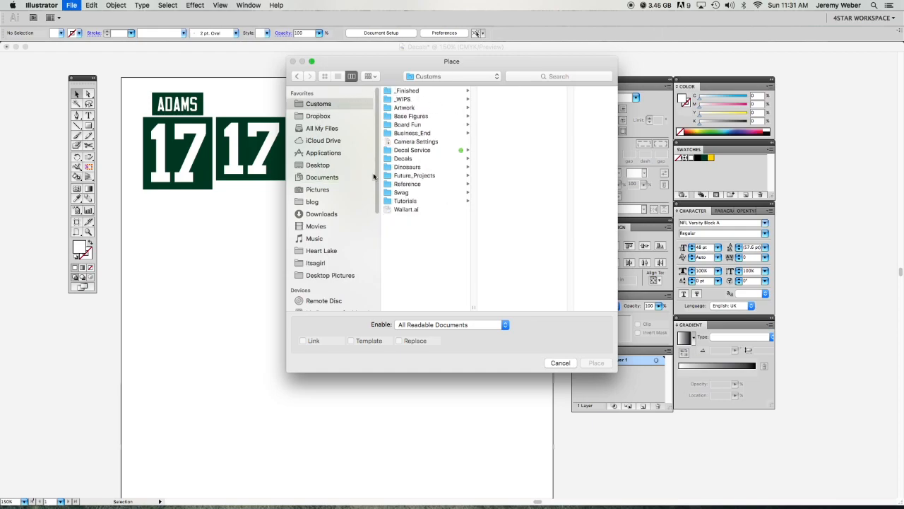
click(407, 160)
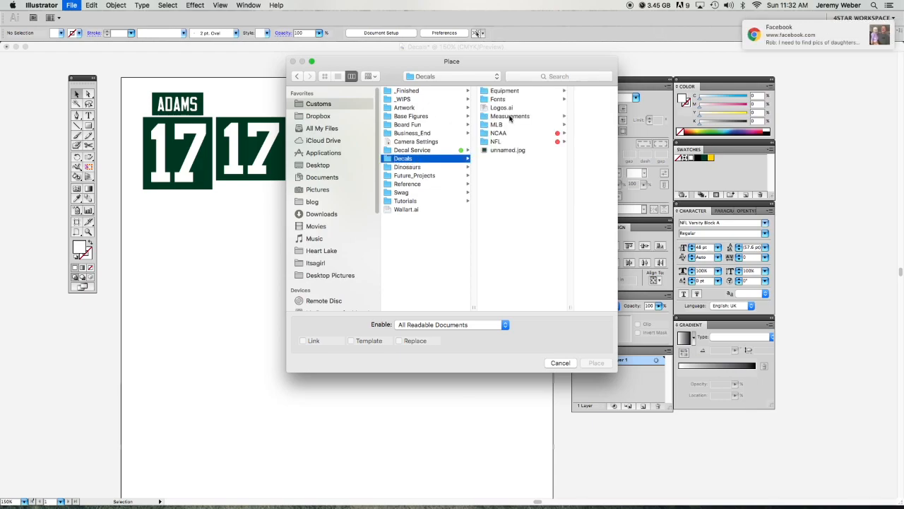
click(510, 117)
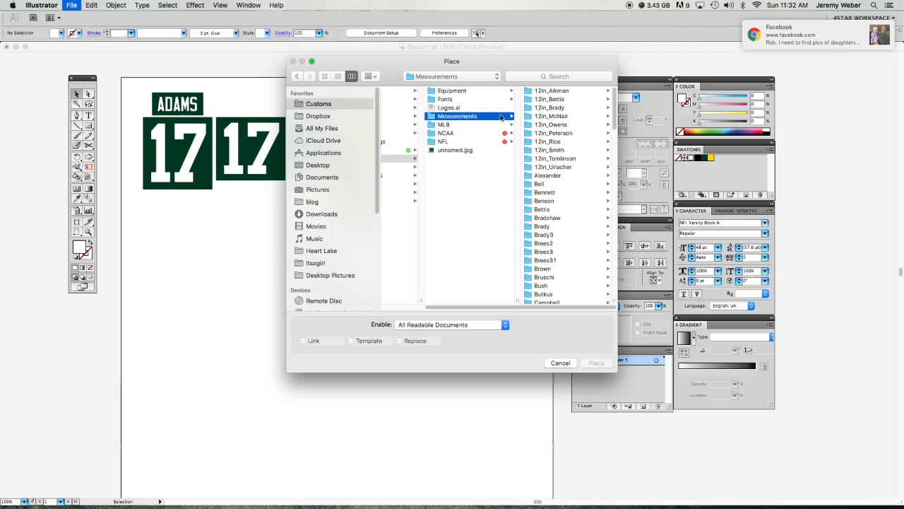
drag(613, 108, 617, 282)
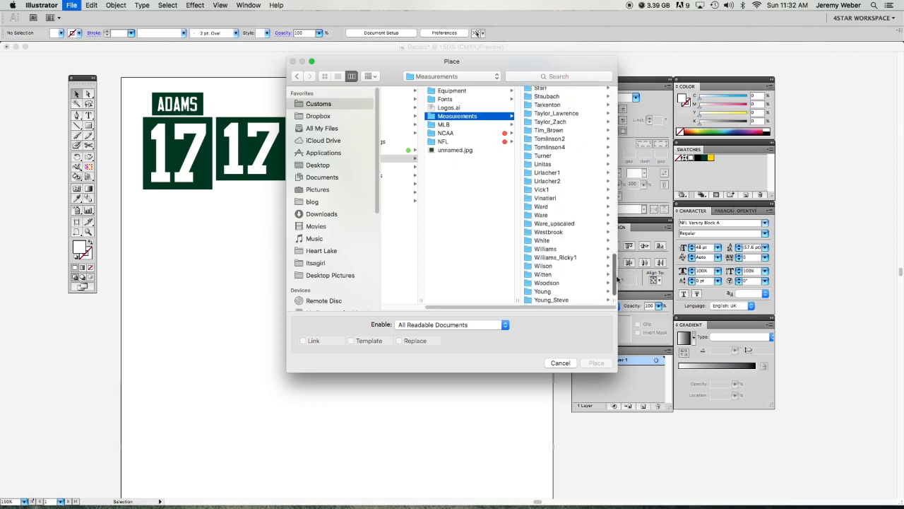
drag(617, 280, 619, 222)
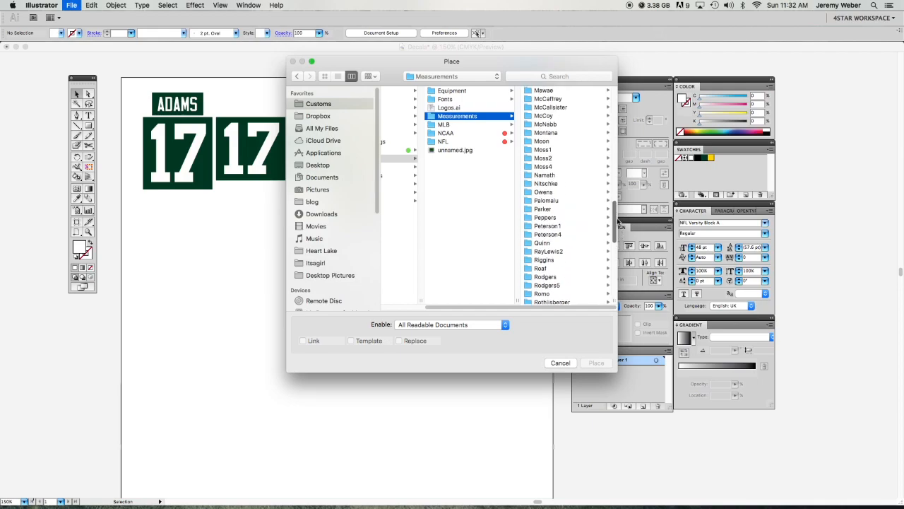
click(548, 158)
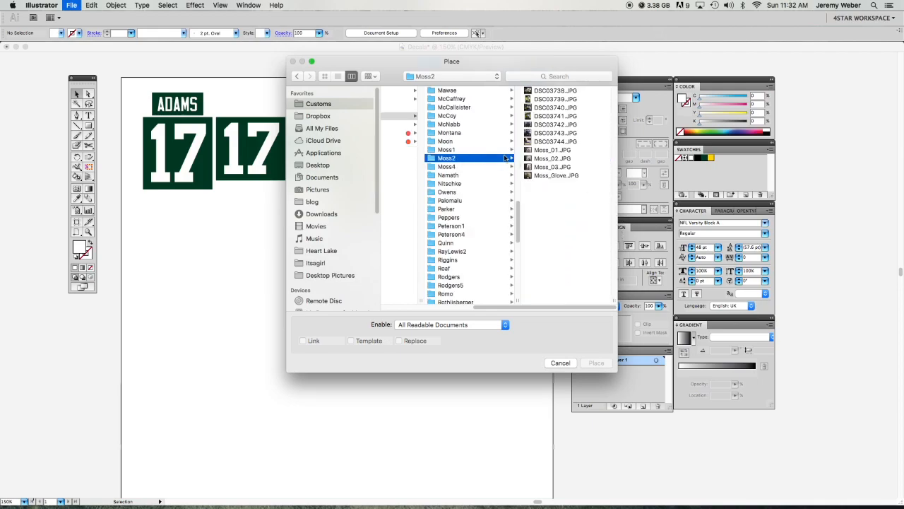
Step: Preview the Moss2 photos from DSC03738.JPG through DSC03744.JPG to compare the figure shots with the ruler
click(545, 92)
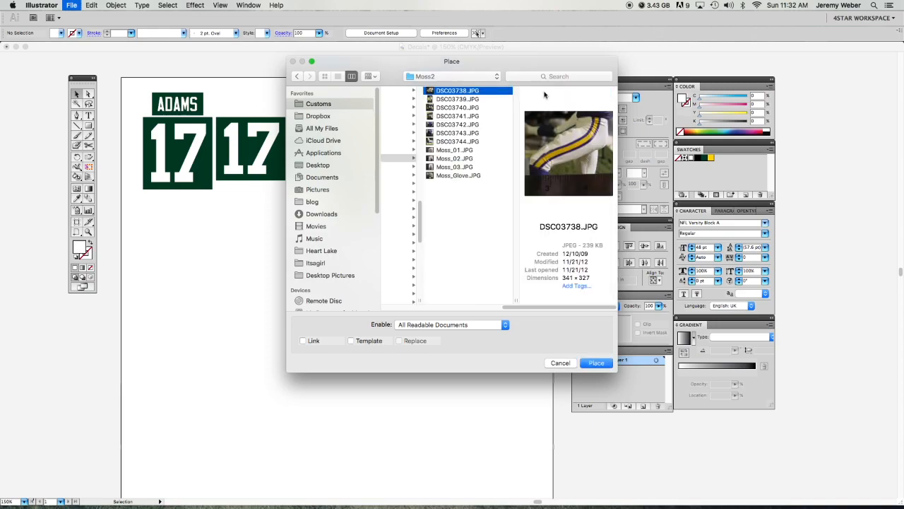
key(space)
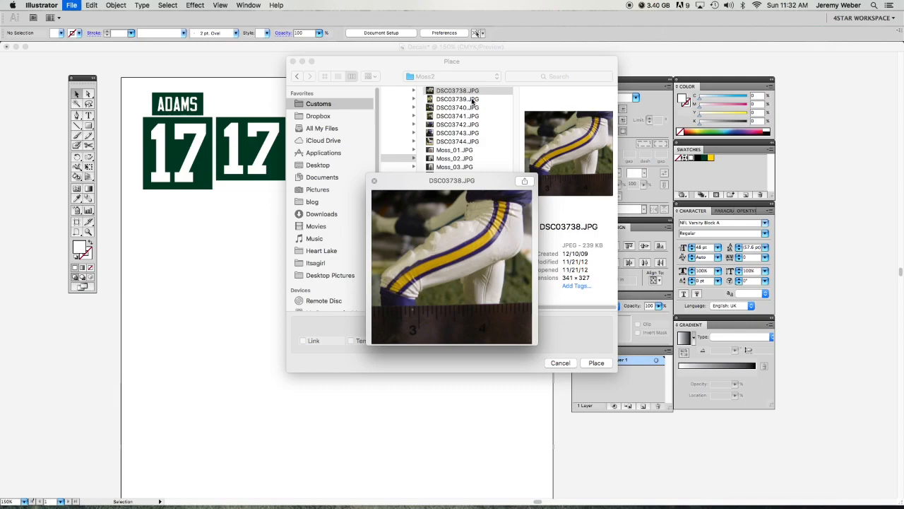
key(space)
click(473, 100)
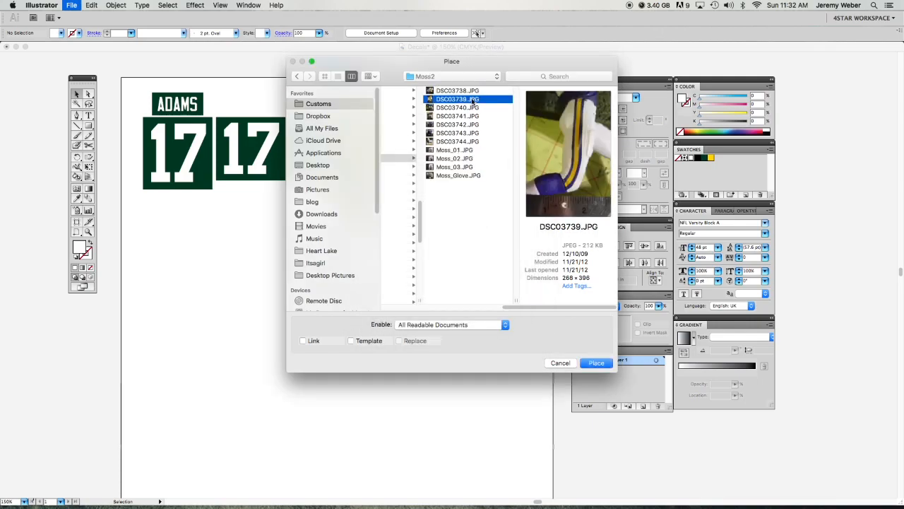
key(Down)
key(Down)
key(Down)
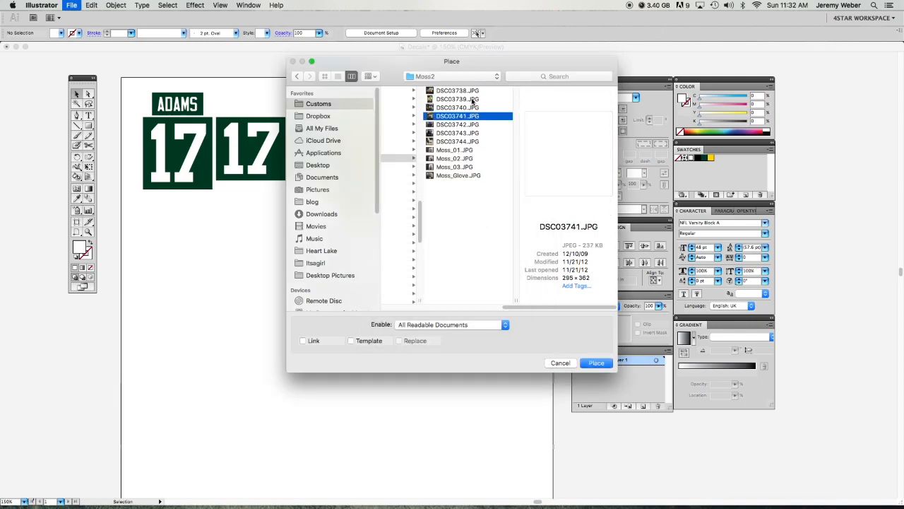
key(Down)
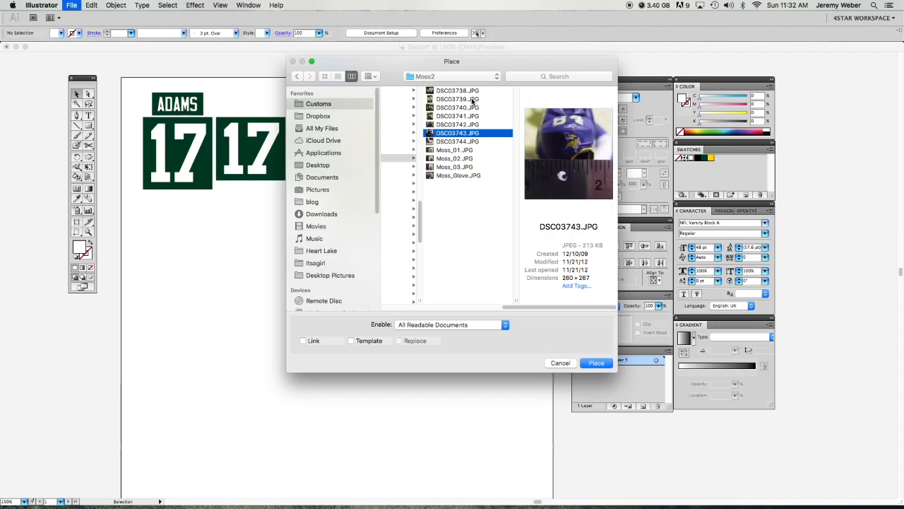
key(Down)
Step: Place DSC03738.JPG and move the photo into the empty area below the number decals
key(Up)
key(Up)
key(Up)
key(Up)
key(Up)
key(Up)
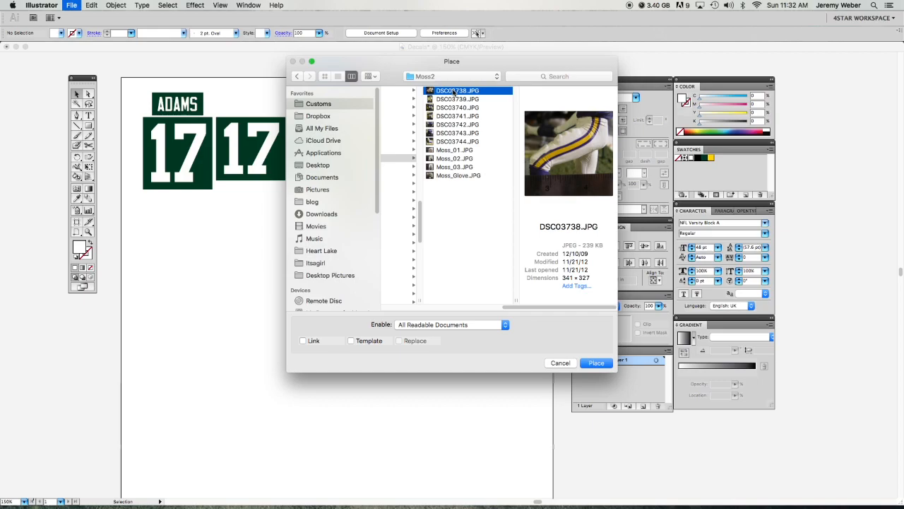
key(Return)
drag(466, 265, 245, 296)
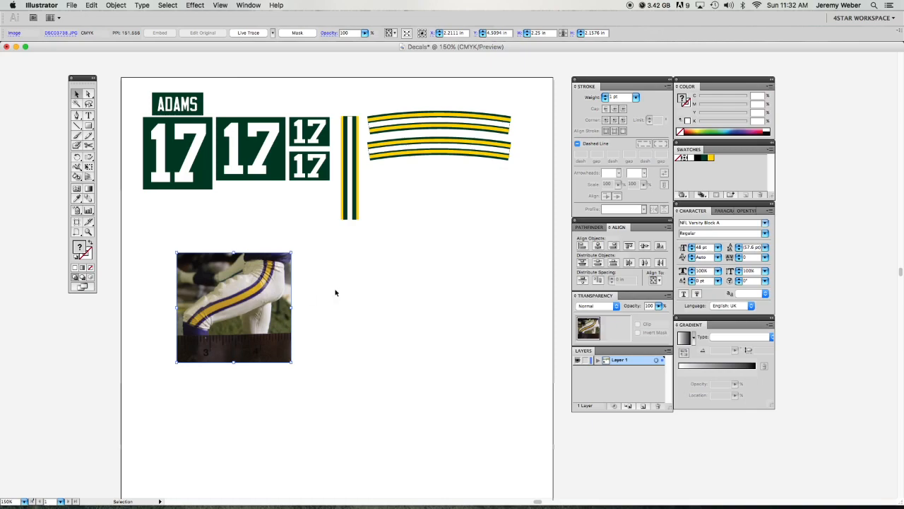
Step: Place DSC03739.JPG from the recent Moss2 folder and reposition it beside the first leg photo
click(71, 5)
click(83, 168)
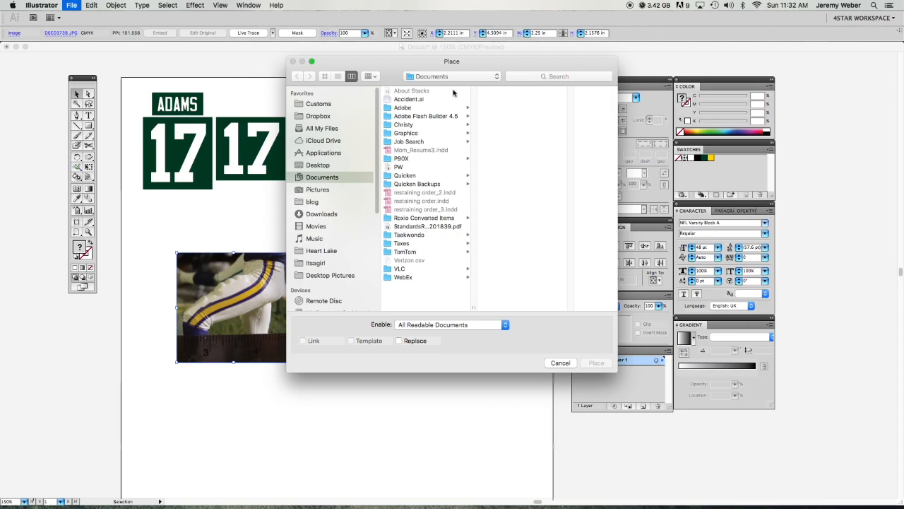
click(435, 77)
click(426, 139)
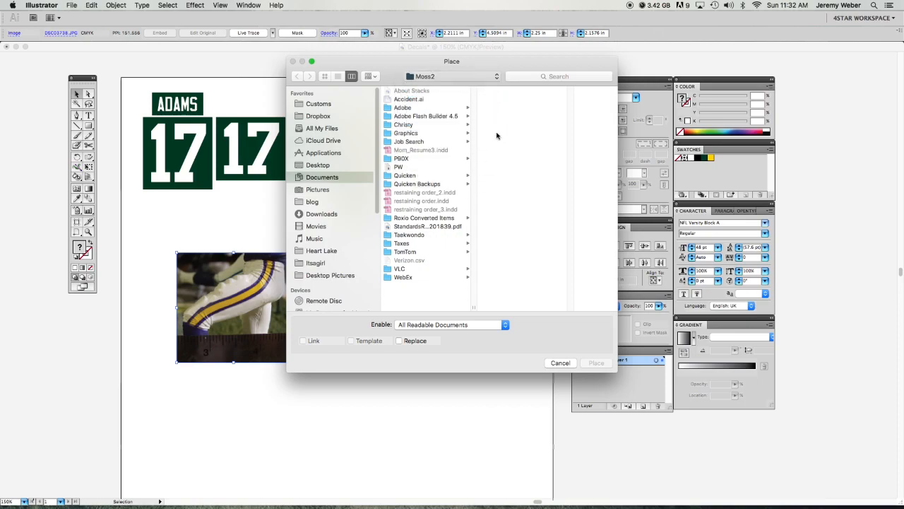
click(594, 101)
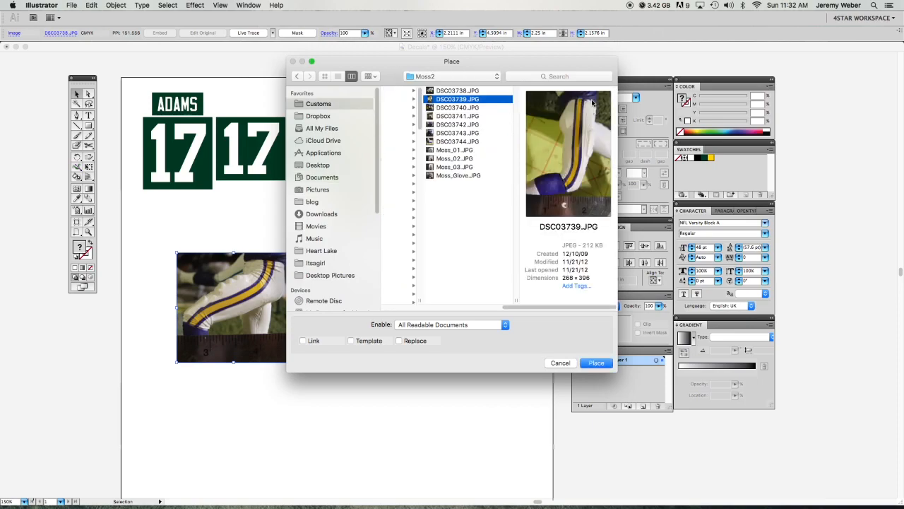
key(Return)
drag(472, 219, 450, 255)
Step: Select both leg photos and shift them together slightly to the right beneath the decals
drag(356, 269, 276, 251)
click(249, 256)
shift+click(344, 256)
drag(346, 258, 384, 253)
click(487, 259)
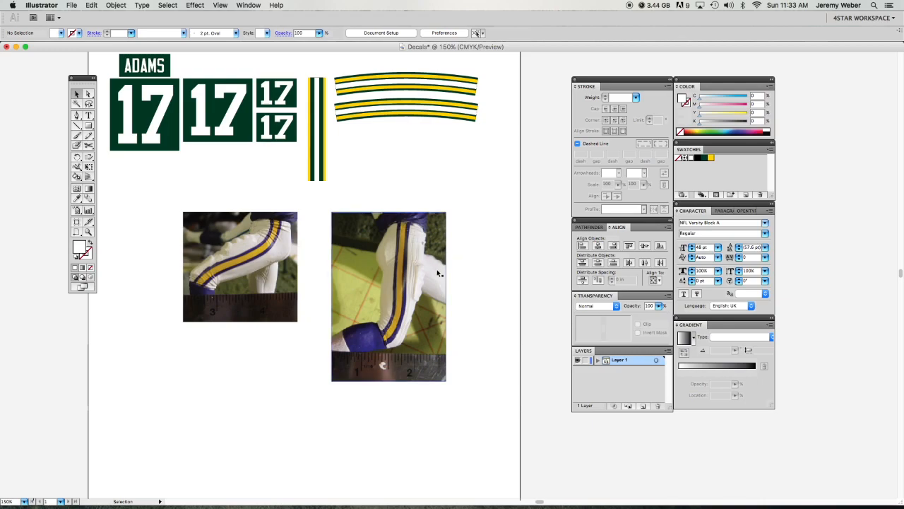
Step: Rotate the DSC03738.JPG leg photo slightly clockwise
drag(407, 272, 396, 223)
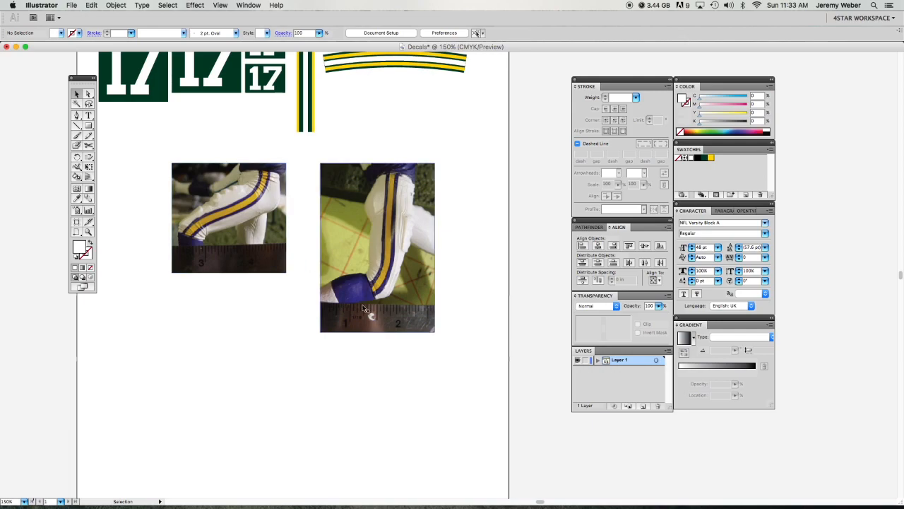
click(284, 275)
drag(289, 274, 290, 283)
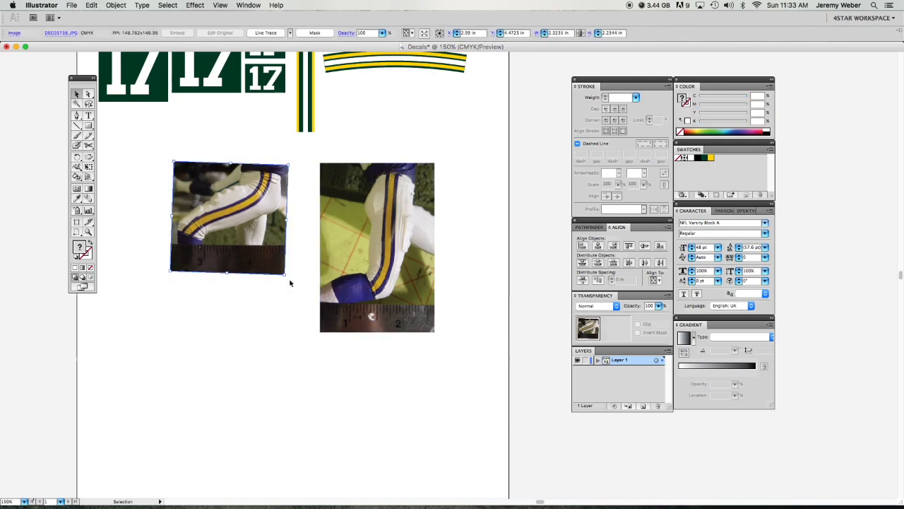
Step: Draw a 1 in by 1 in square in the empty area below the leg photos
click(307, 277)
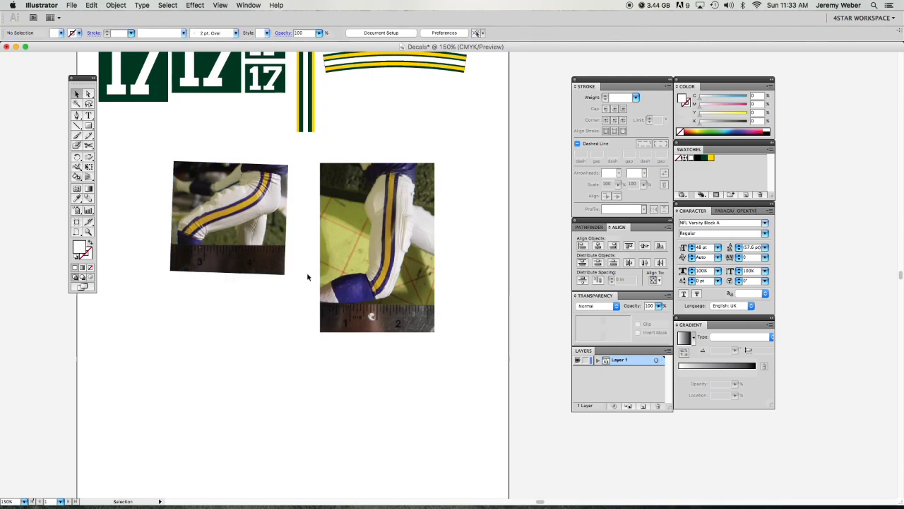
click(89, 126)
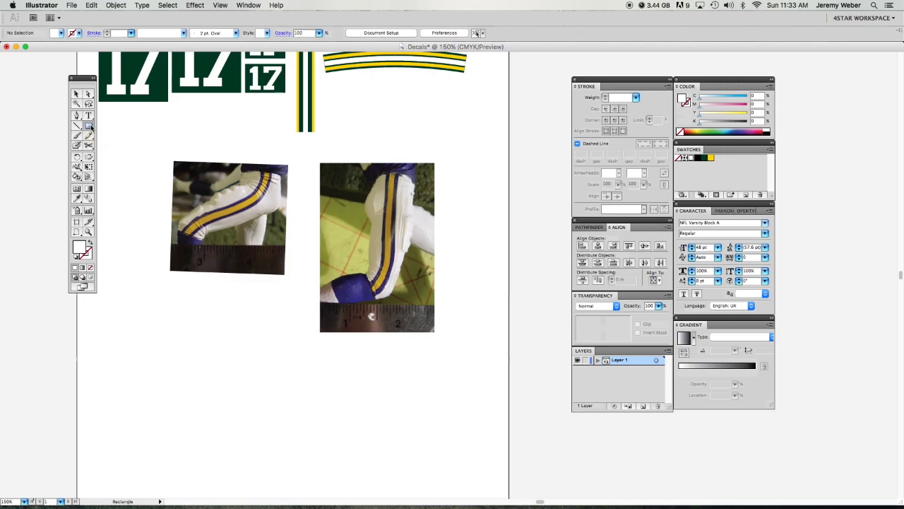
click(230, 330)
drag(451, 153, 286, 366)
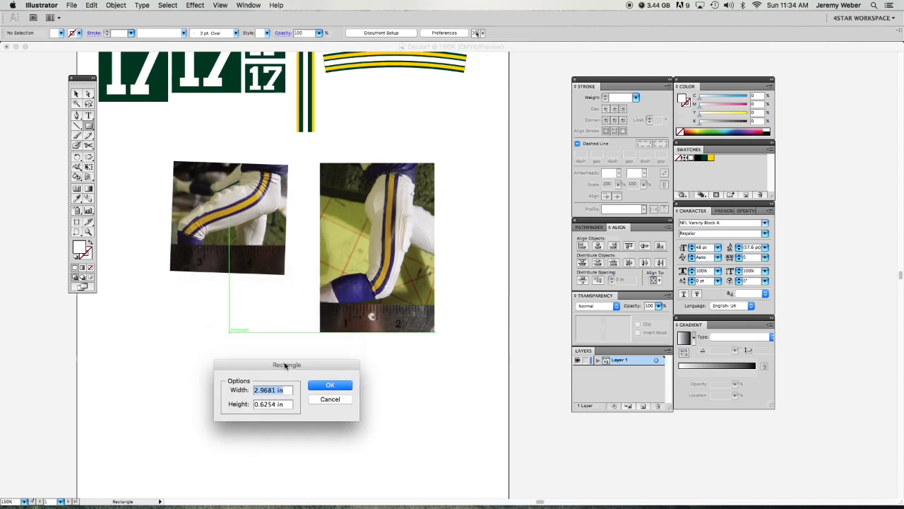
text(1)
key(Tab)
text(1)
click(333, 383)
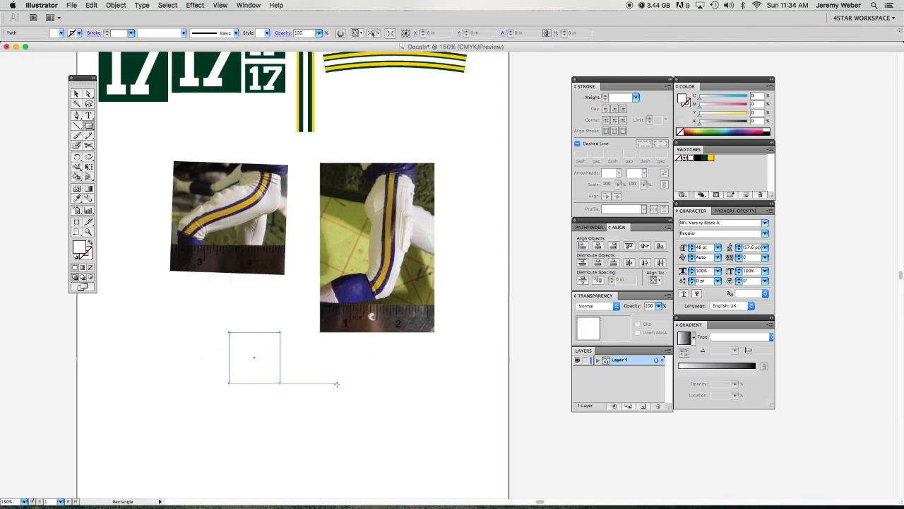
Step: Reposition the square below the photos and give it a black 1 pt outline with no fill
key(v)
drag(280, 369, 271, 341)
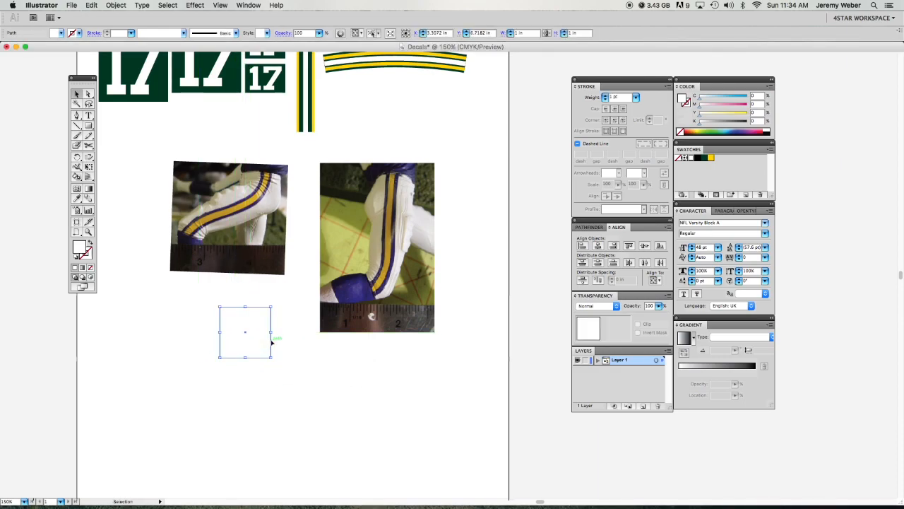
click(76, 258)
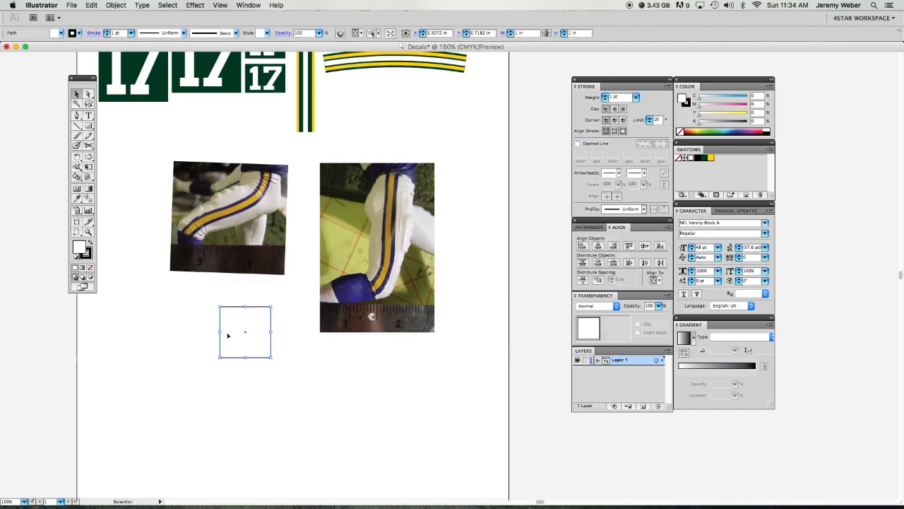
drag(232, 337, 318, 379)
click(198, 331)
key(z)
click(367, 351)
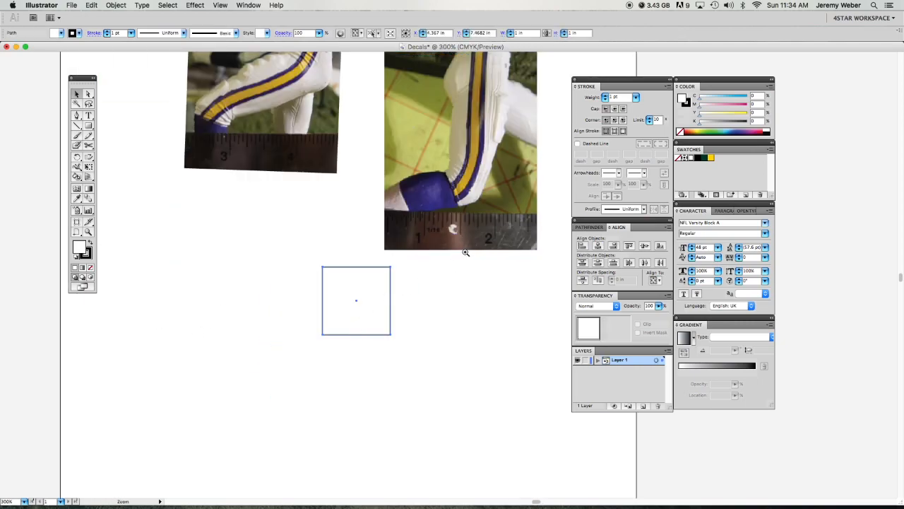
key(v)
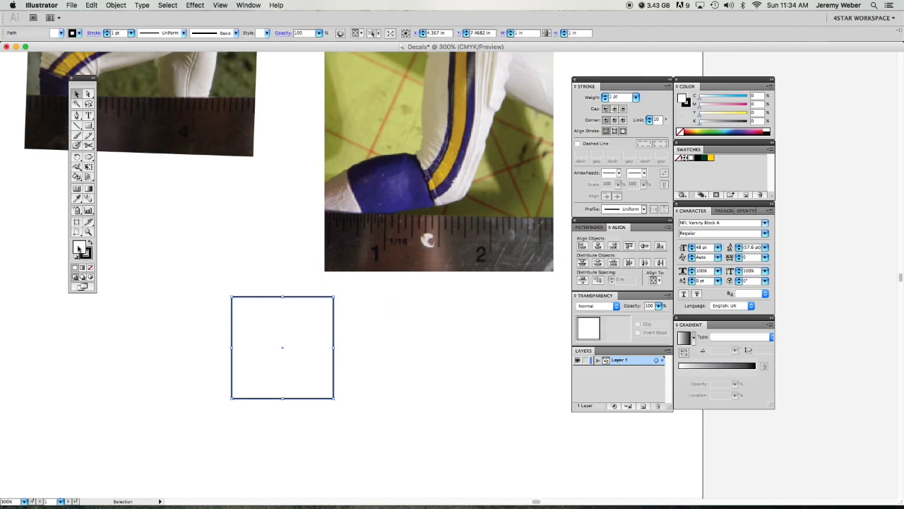
click(90, 269)
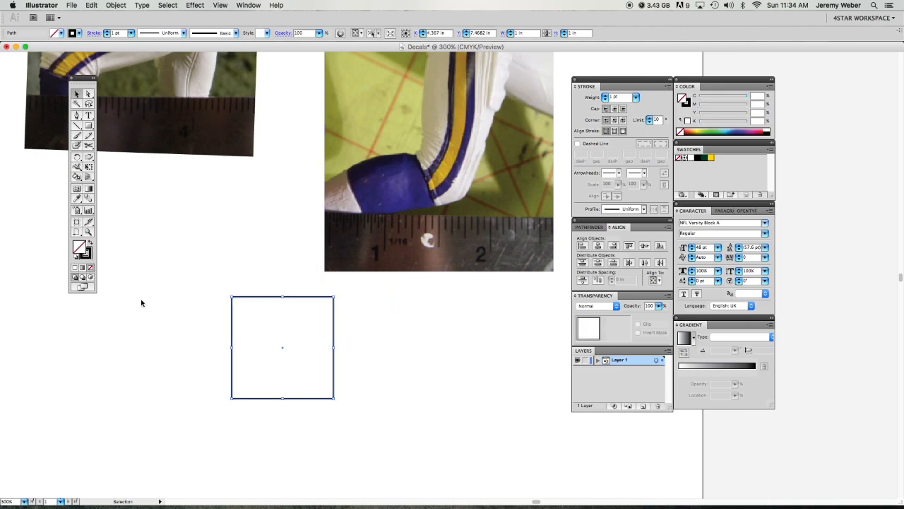
Step: Move the upright-leg photo down and lay the one-inch square across its ruler between the 1 and 2 marks
click(513, 183)
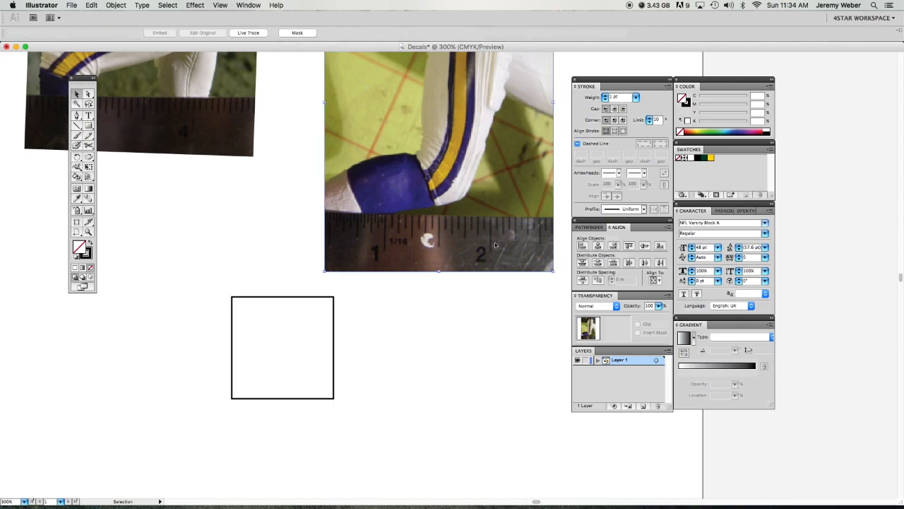
drag(513, 183, 382, 251)
drag(334, 386, 352, 385)
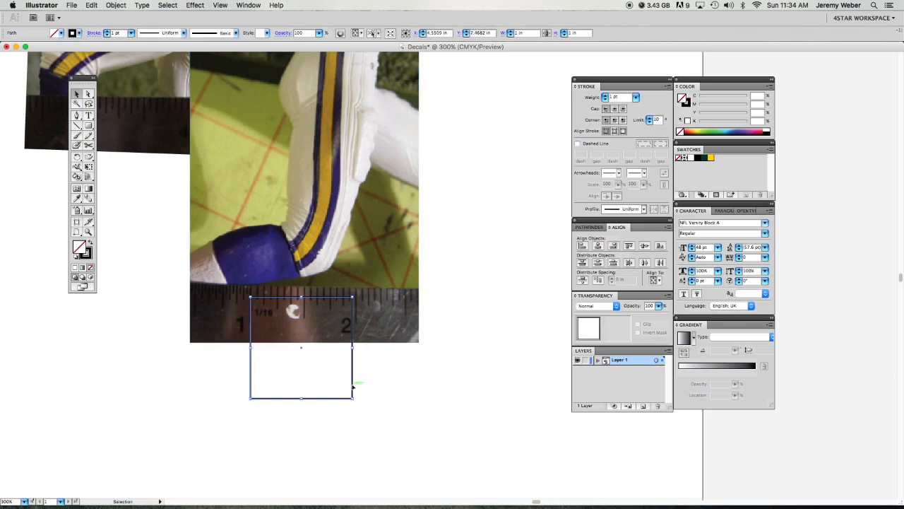
Step: Scale the upright-leg photo down proportionally to about 2.15 by 3.18 in, matching its ruler's inch to the square
click(383, 270)
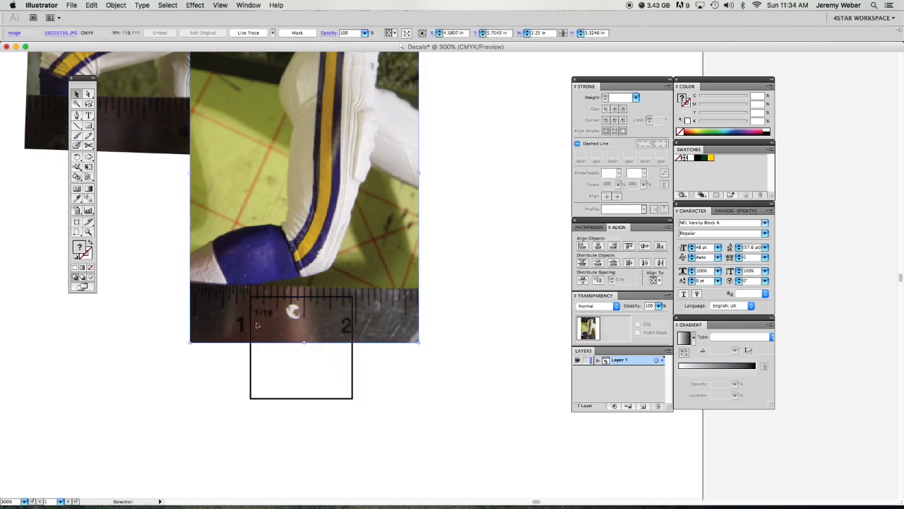
drag(226, 387, 383, 393)
click(356, 274)
drag(419, 342, 414, 333)
drag(388, 299, 390, 301)
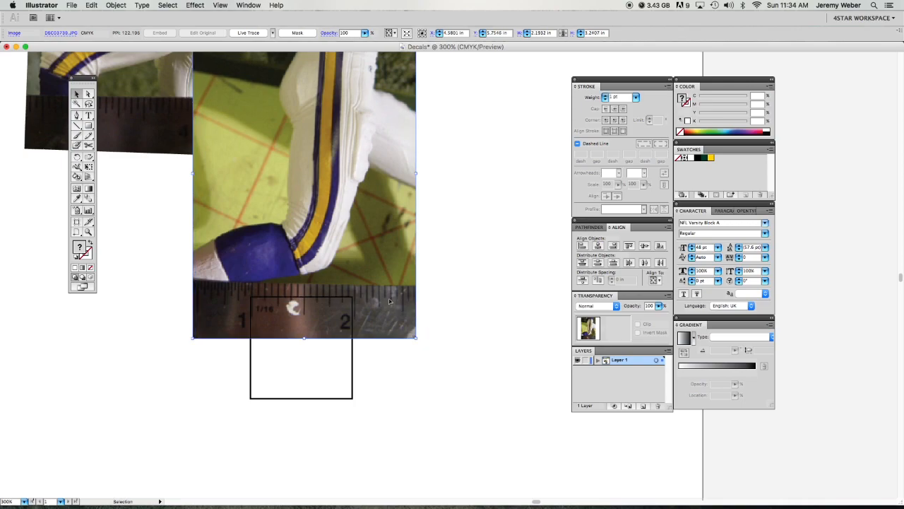
drag(416, 338, 418, 394)
Step: Compare the bent-leg photo's ruler with the one-inch square, and place both photos side by side above the square
drag(321, 346, 503, 228)
drag(244, 203, 384, 383)
drag(329, 321, 348, 344)
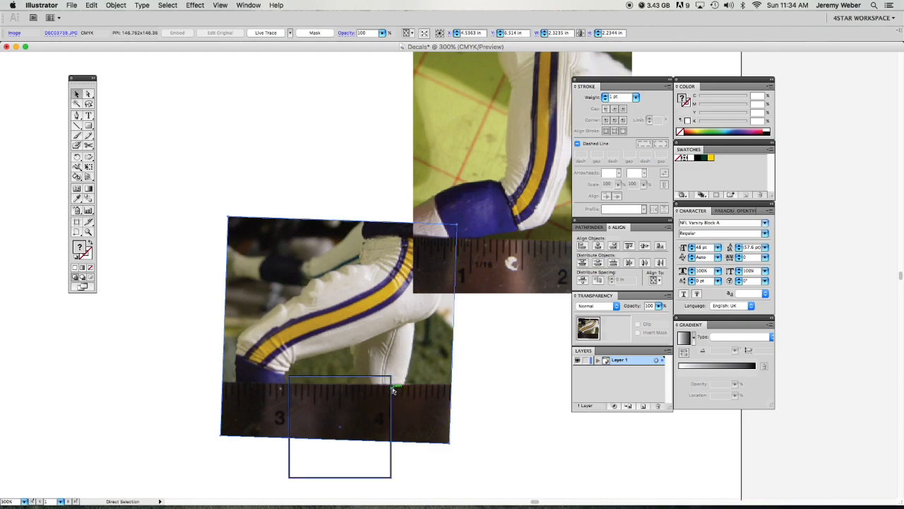
alt+super+click(397, 385)
drag(386, 272, 306, 397)
drag(295, 353, 195, 203)
drag(452, 244, 428, 235)
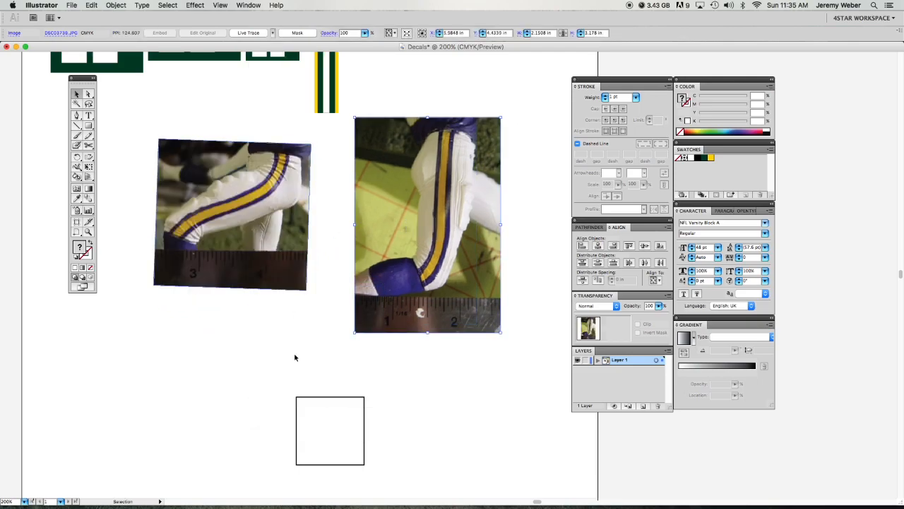
Step: Delete the one-inch reference square
drag(279, 383, 353, 436)
click(388, 439)
click(363, 429)
click(401, 438)
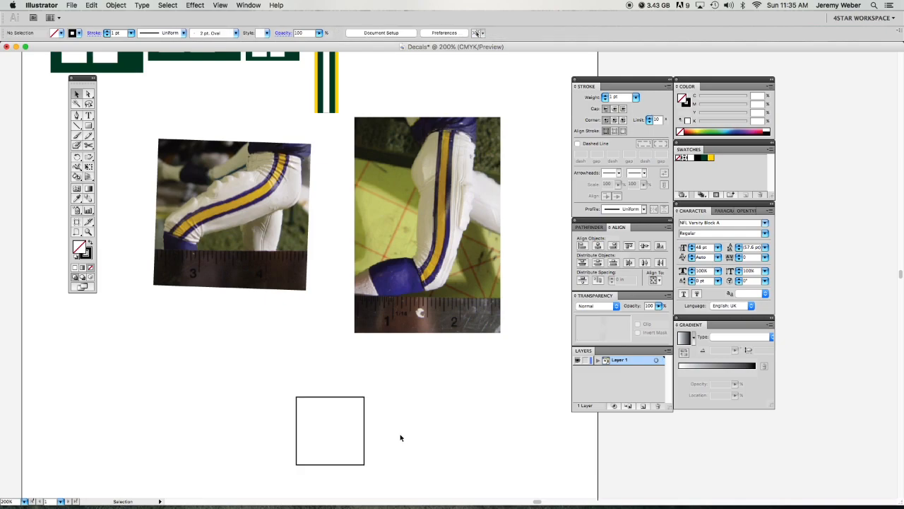
click(365, 434)
key(Delete)
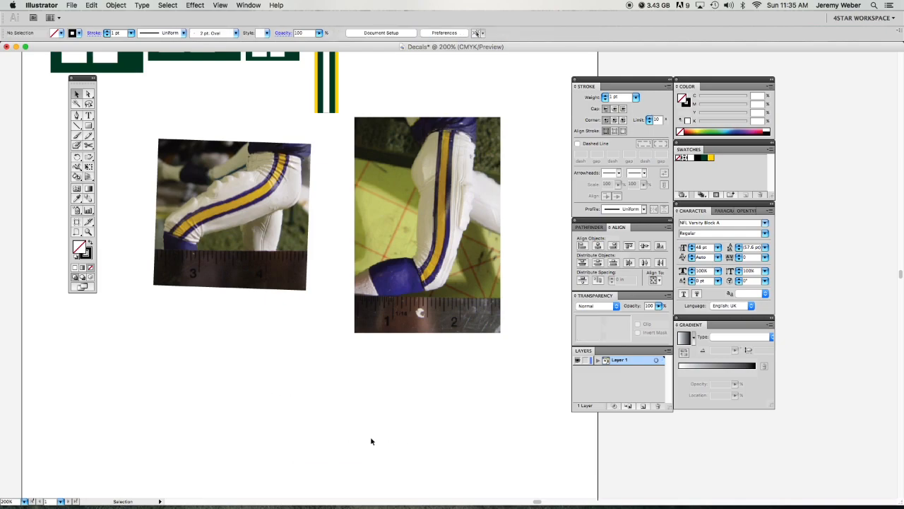
Step: Select both leg photos and lock them in place
scroll(323, 337, up, 3)
click(264, 347)
drag(263, 347, 274, 363)
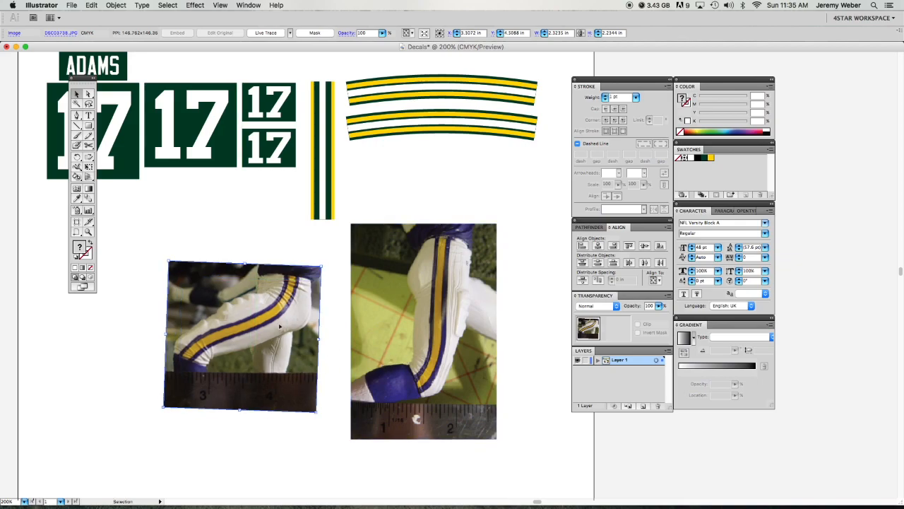
shift+click(381, 300)
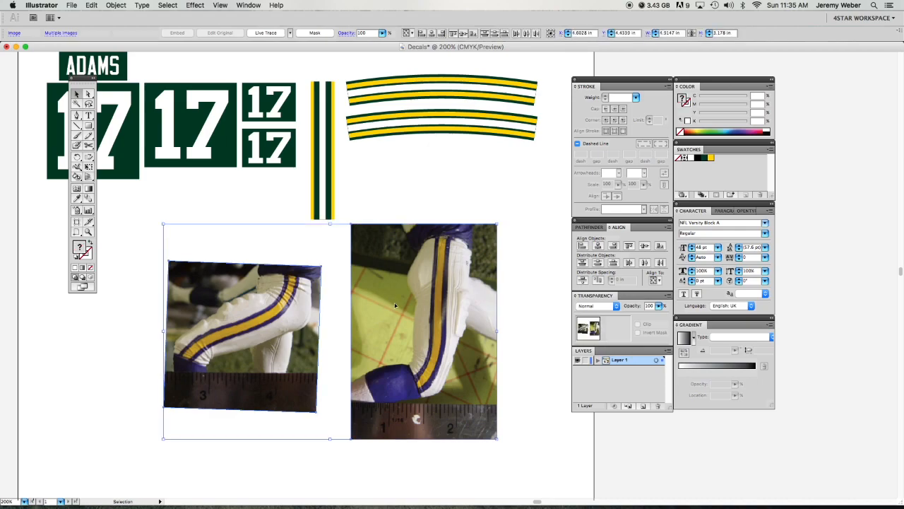
click(116, 5)
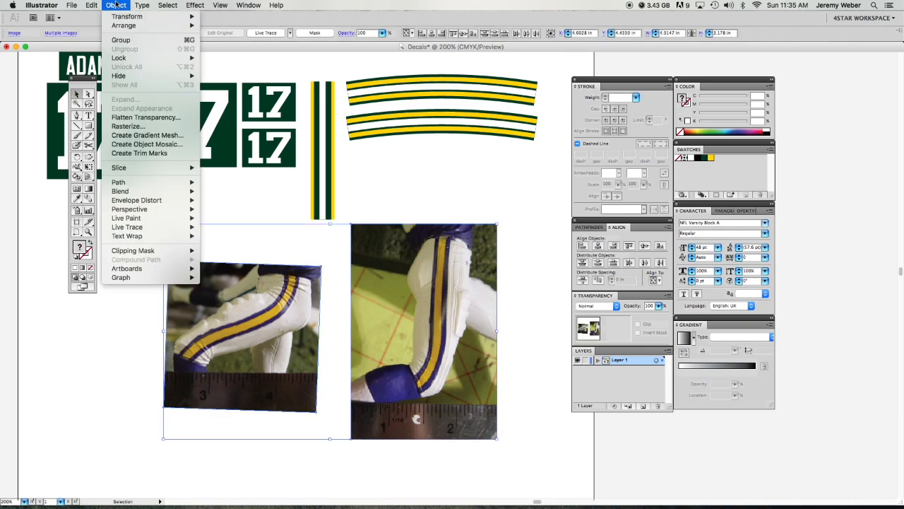
mouse_move(127, 58)
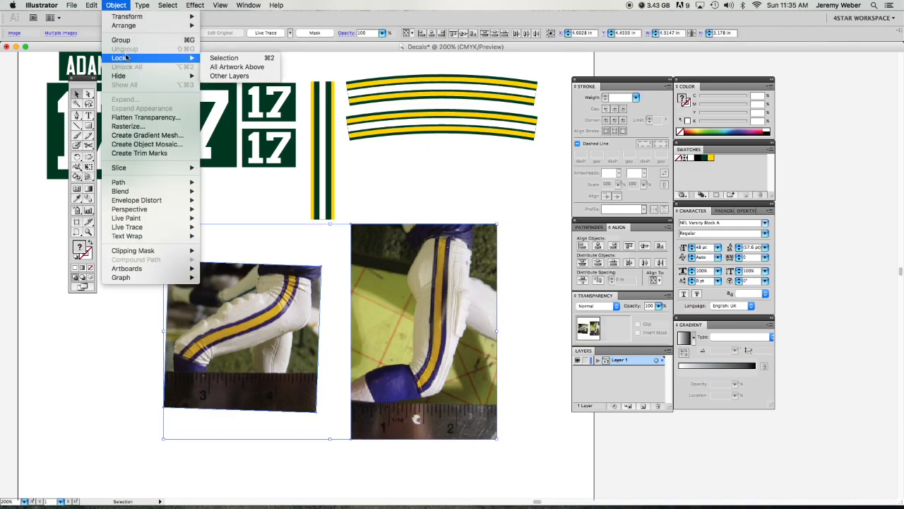
click(262, 61)
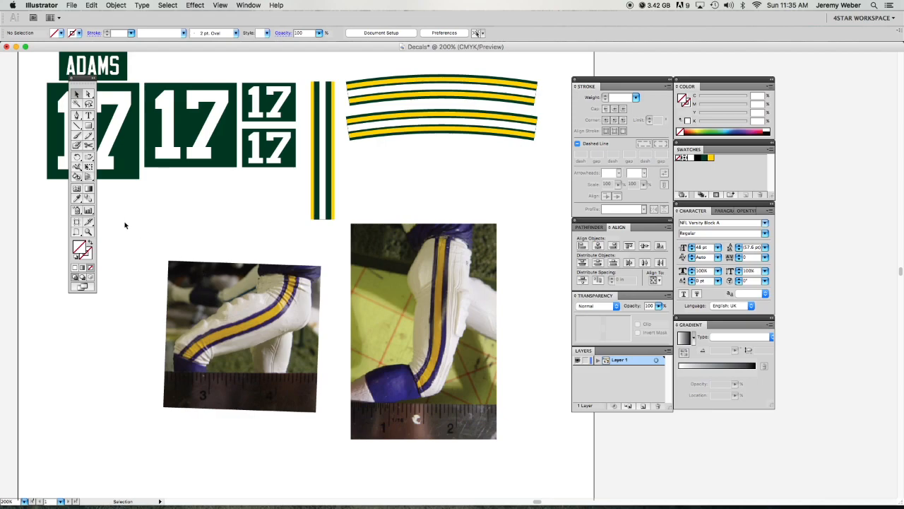
Step: Set the drawing colours to a yellow swatch stroke with no fill
click(328, 204)
click(89, 258)
click(711, 159)
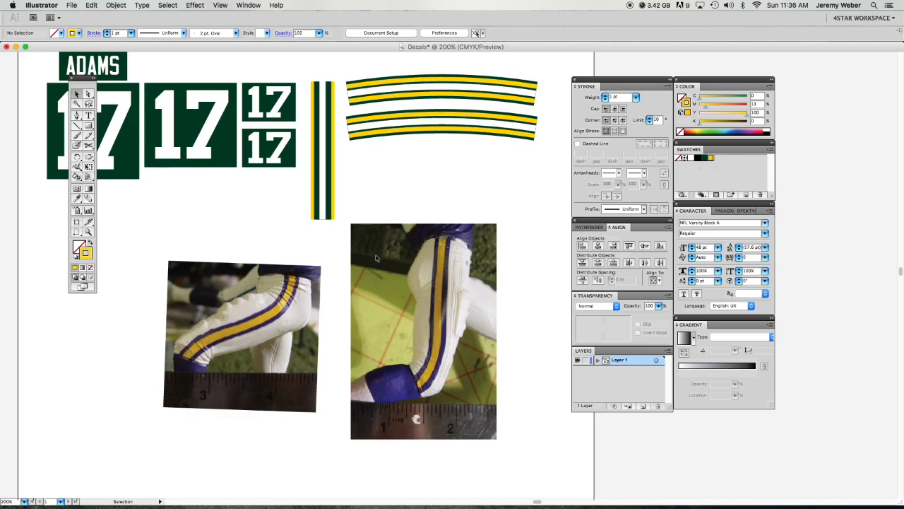
Step: With the Pen tool, start a path above the bent leg's waistband and curve it down the yellow stripe onto the upper thigh
click(76, 117)
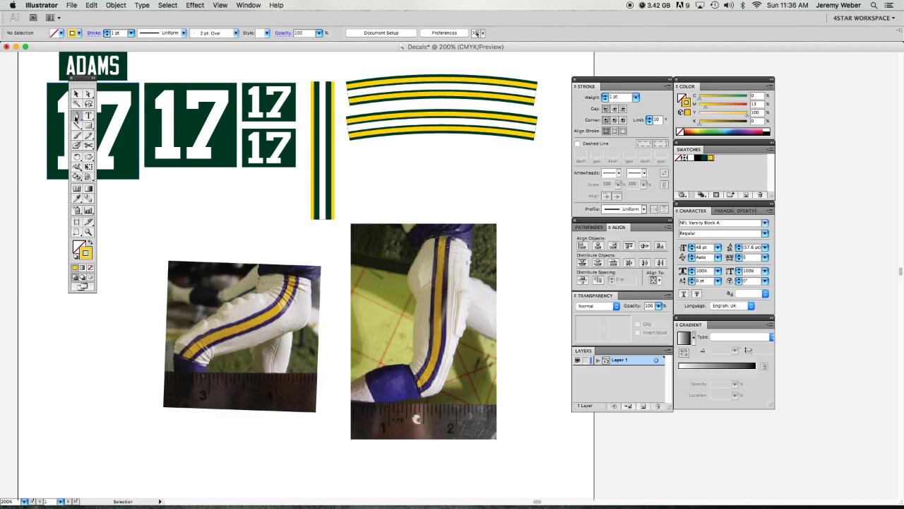
super+click(279, 297)
super+click(418, 296)
drag(418, 296, 311, 253)
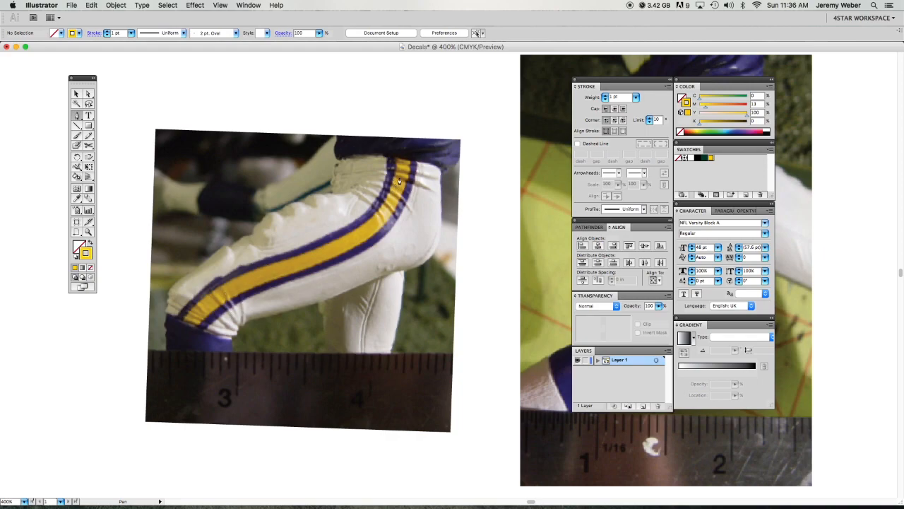
click(407, 122)
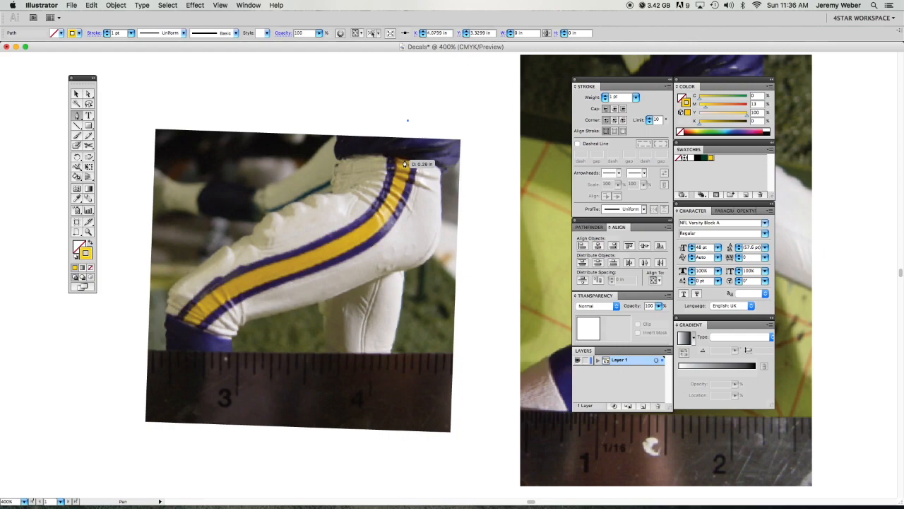
click(405, 164)
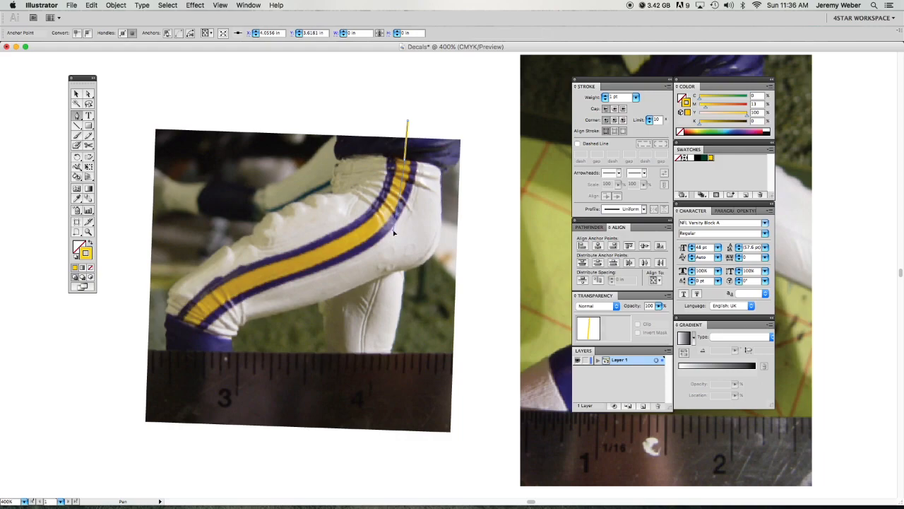
drag(394, 233, 362, 236)
drag(362, 237, 395, 231)
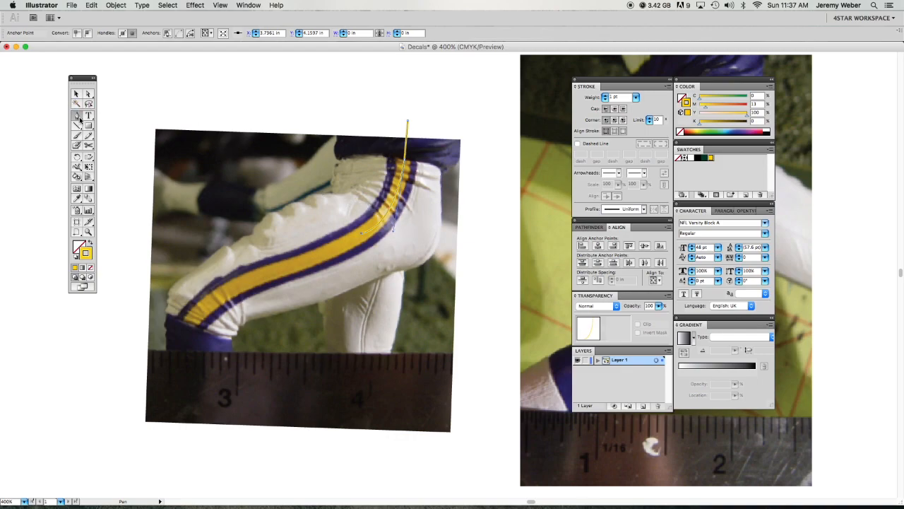
Step: Convert the path's thigh anchor so its outgoing handle points along the yellow stripe toward the knee
click(79, 118)
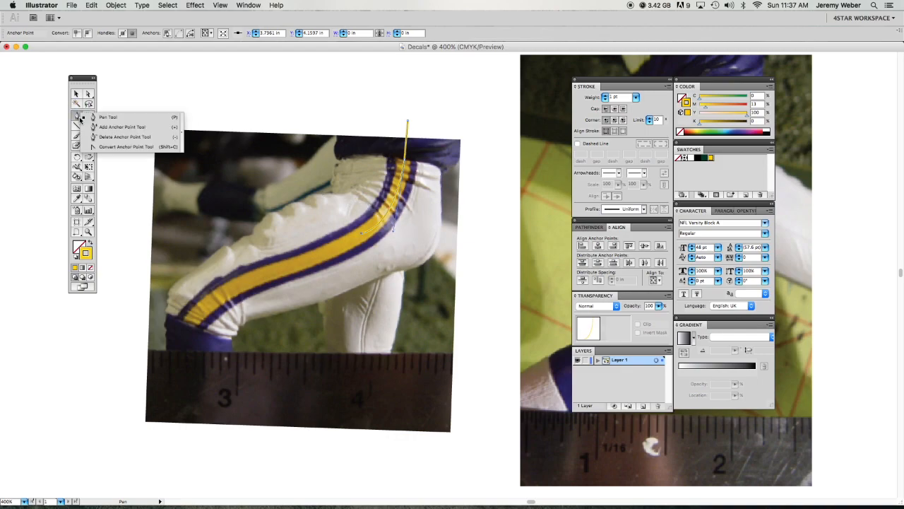
click(101, 148)
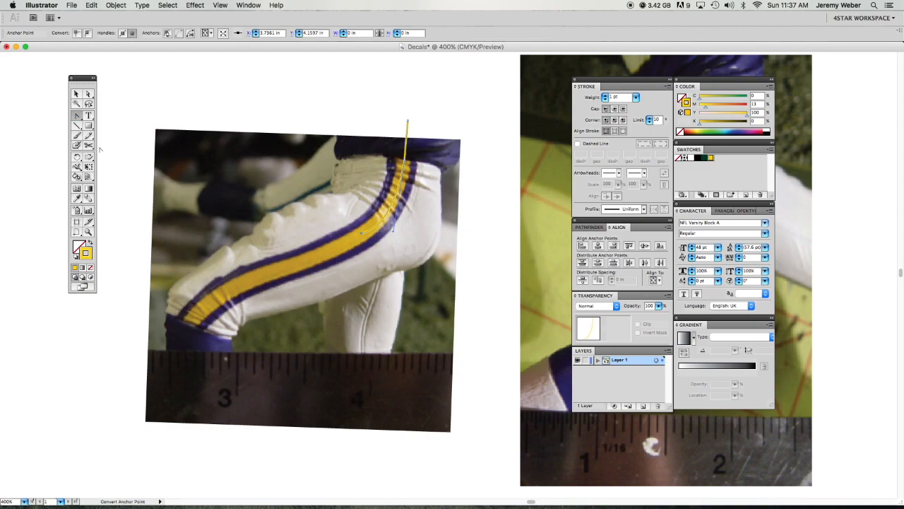
click(396, 220)
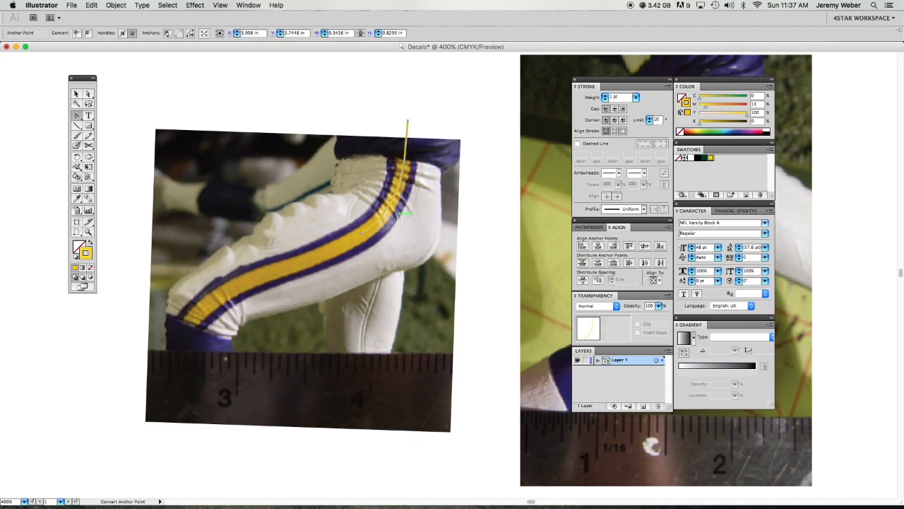
drag(75, 118, 109, 119)
key(alt)
key(alt)
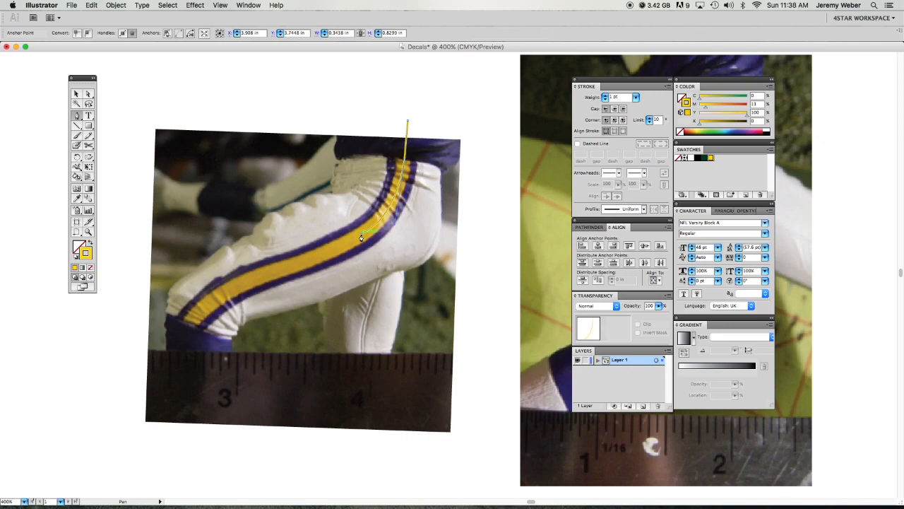
drag(361, 237, 154, 297)
drag(142, 302, 162, 306)
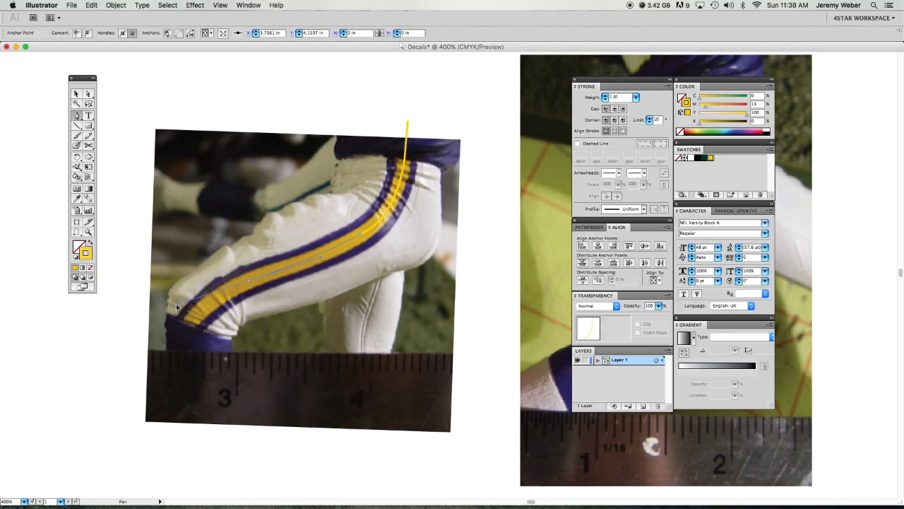
Step: Extend the path down the yellow stripe to the top of the sock, curving the last segment over the knee
click(185, 307)
drag(248, 283, 231, 286)
mouse_move(231, 286)
mouse_down()
mouse_move(195, 292)
mouse_move(225, 267)
mouse_move(194, 291)
mouse_move(221, 287)
mouse_move(192, 293)
mouse_move(261, 280)
mouse_move(233, 288)
mouse_move(205, 315)
mouse_move(245, 283)
mouse_move(318, 257)
mouse_move(222, 293)
mouse_up()
mouse_move(219, 288)
mouse_down()
mouse_move(207, 291)
mouse_move(220, 276)
mouse_move(225, 293)
mouse_up()
drag(196, 302, 189, 327)
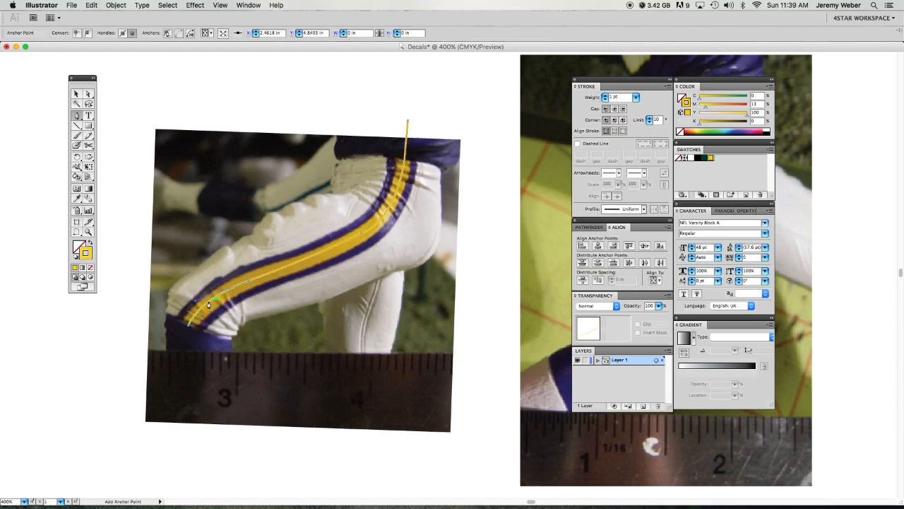
drag(196, 302, 204, 299)
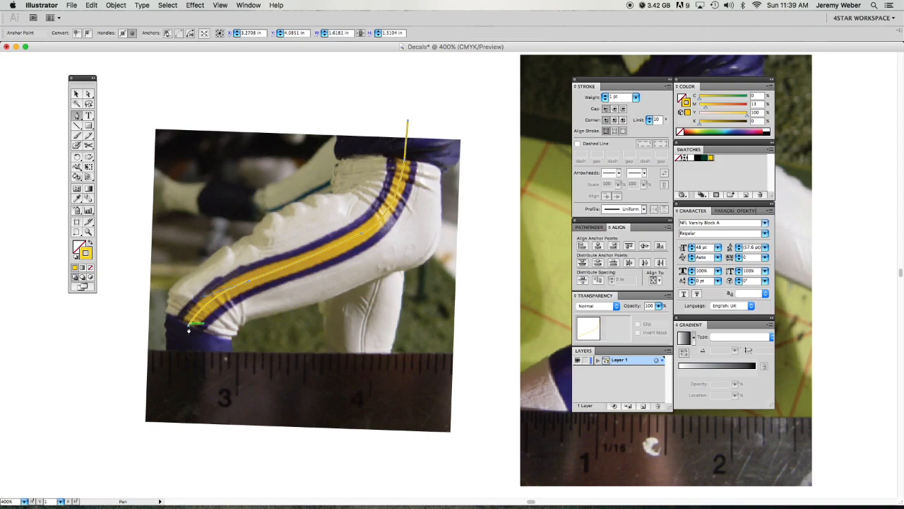
Step: Extend the path past the knee and sock, end it just over the ruler's upper edge, and deselect it
drag(189, 330, 102, 107)
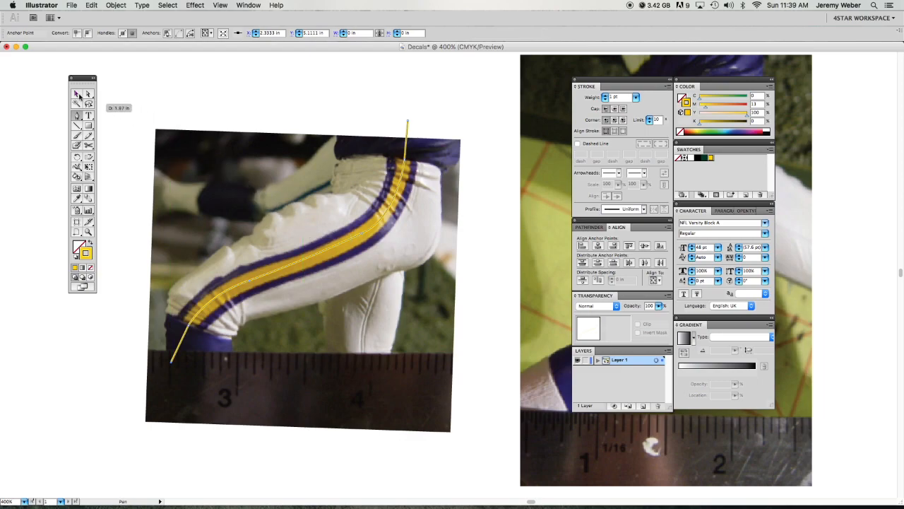
click(77, 94)
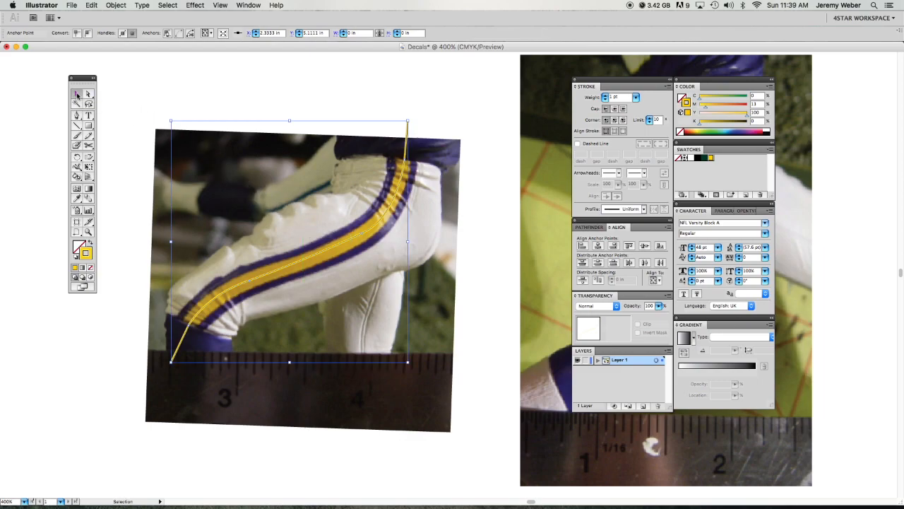
click(248, 169)
Step: Set the stroke weight of the yellow path on the bent leg to 24 pt
click(349, 237)
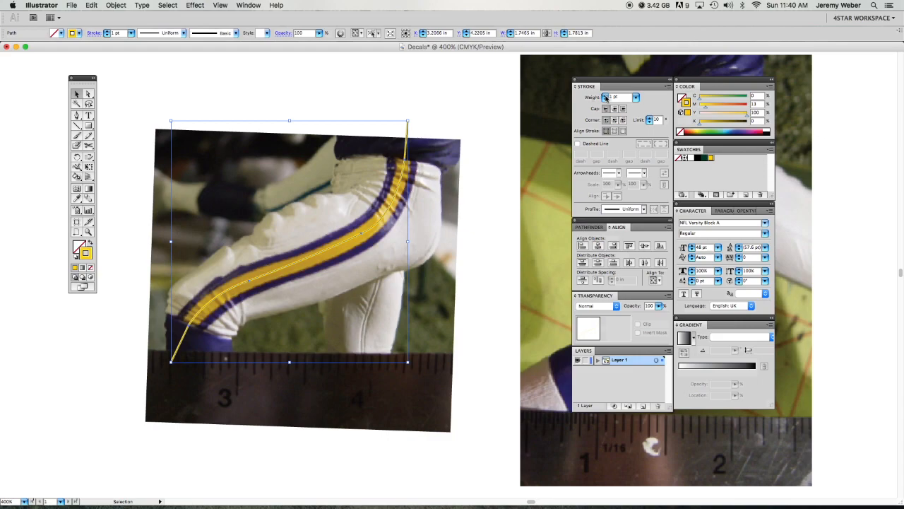
click(605, 97)
click(605, 97)
click(606, 96)
click(605, 97)
click(605, 97)
click(606, 97)
click(605, 97)
click(605, 97)
click(605, 97)
click(606, 96)
click(605, 96)
click(606, 96)
click(605, 96)
click(605, 97)
click(605, 97)
click(605, 97)
click(605, 96)
click(605, 96)
click(605, 97)
click(605, 97)
click(605, 97)
click(605, 97)
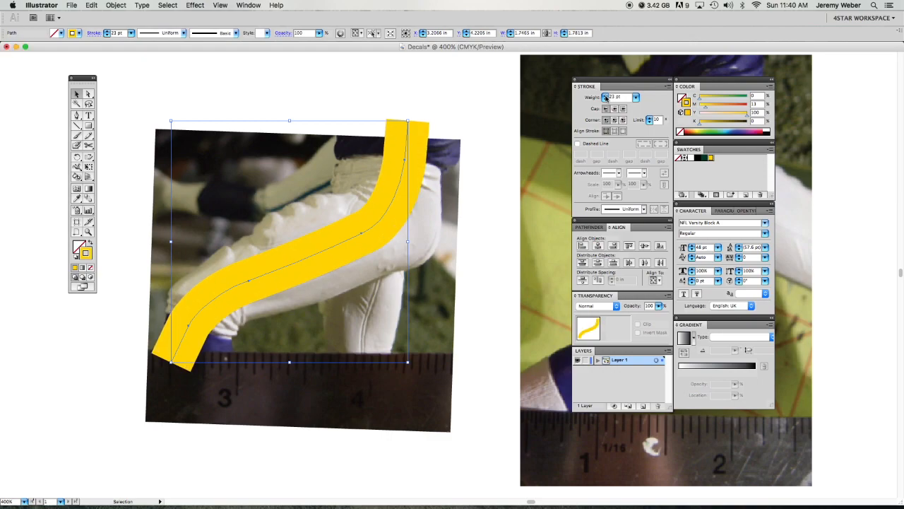
click(605, 97)
Step: Copy the bent leg's yellow stripe in place in front, and give the copy a dark green 15 pt stroke
click(492, 180)
click(395, 202)
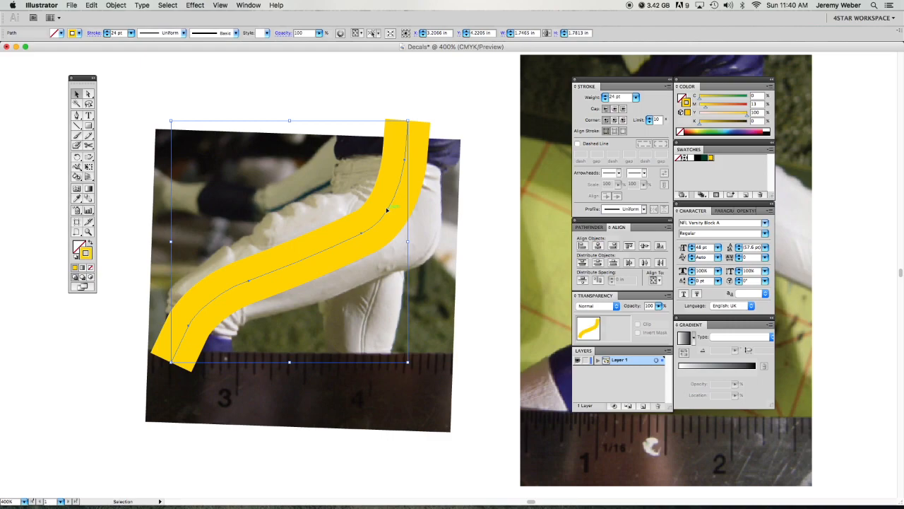
click(463, 209)
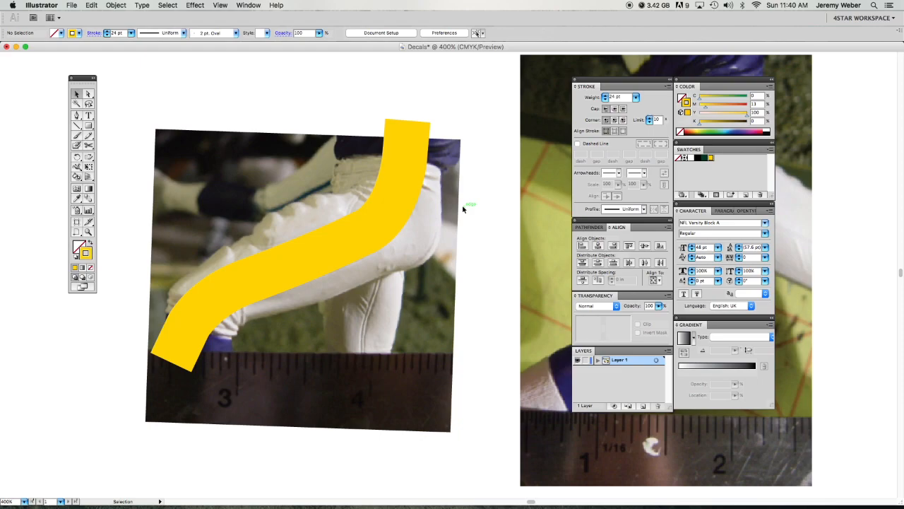
key(super+a)
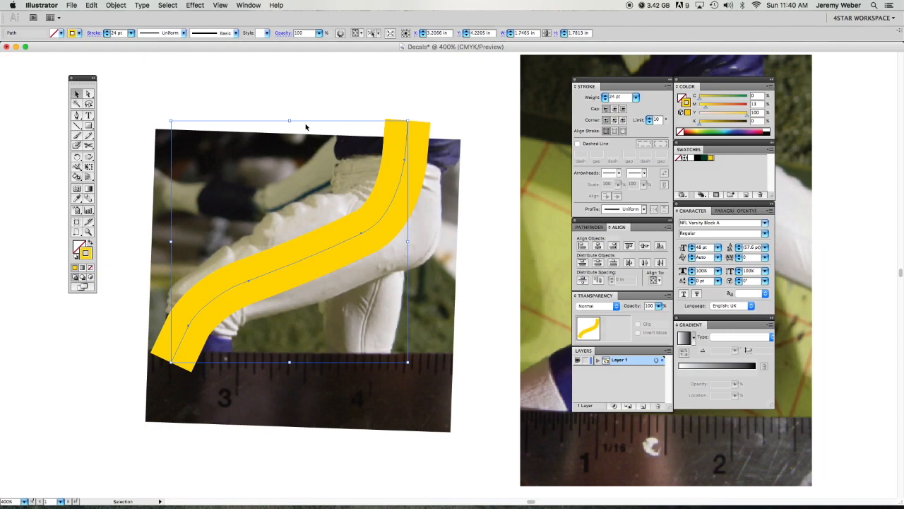
click(704, 158)
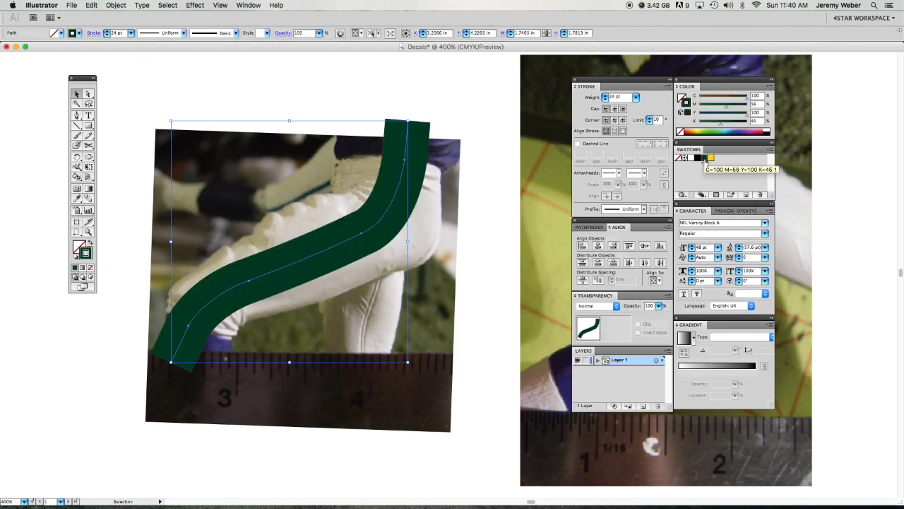
click(604, 100)
click(604, 100)
click(605, 99)
click(605, 100)
click(604, 100)
click(605, 99)
click(605, 99)
click(605, 100)
click(605, 99)
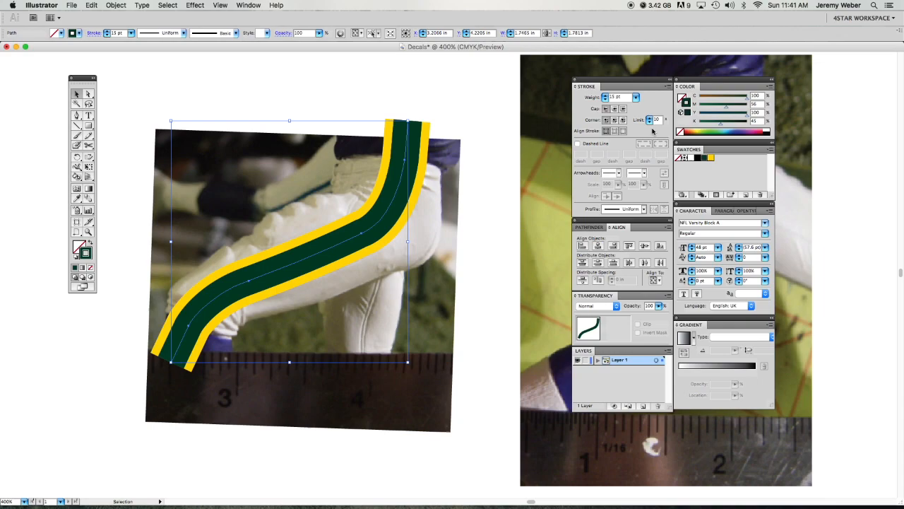
Step: Add a white 5 pt centre stripe along the same path on the bent leg, in front of the green one
click(691, 158)
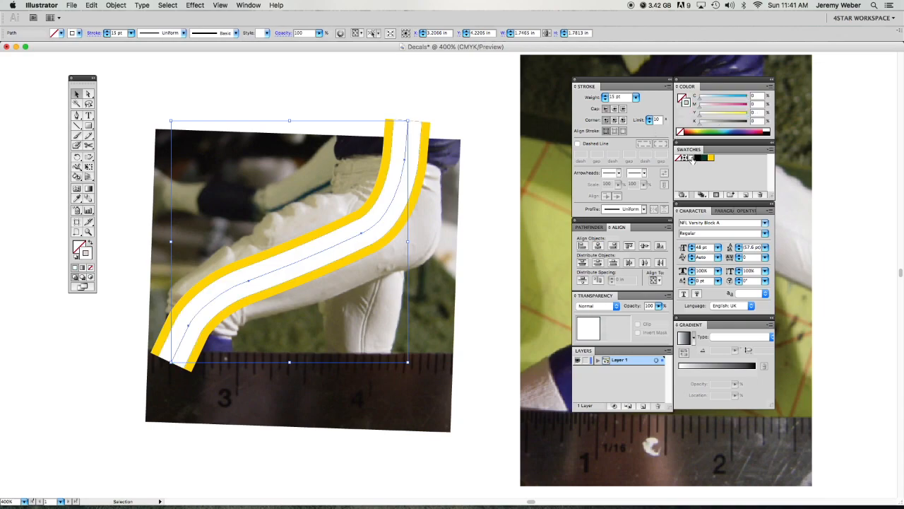
click(604, 99)
click(605, 100)
click(605, 99)
click(605, 100)
click(605, 99)
click(605, 99)
click(604, 100)
click(605, 99)
click(605, 100)
click(604, 99)
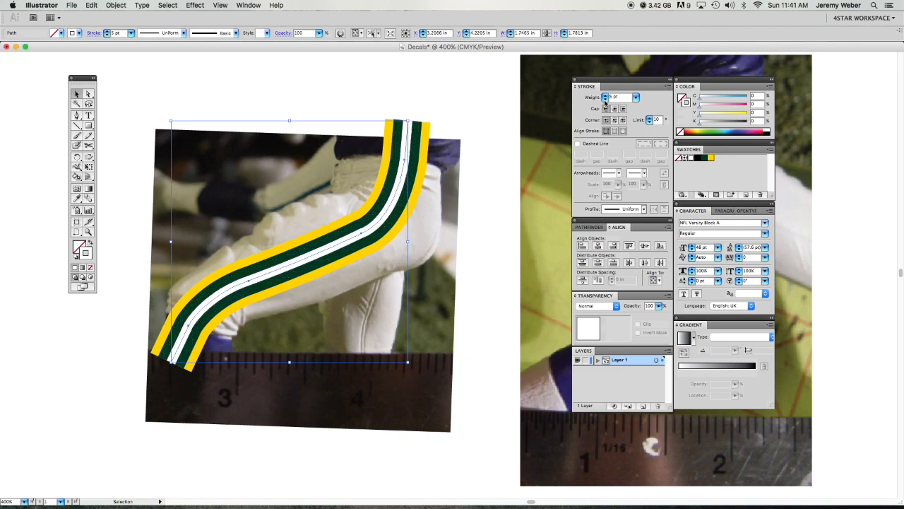
click(526, 131)
Step: Set up the Pen tool with a yellow 15 pt stroke for tracing the leg in the second ruler photo
key(z)
alt+click(419, 220)
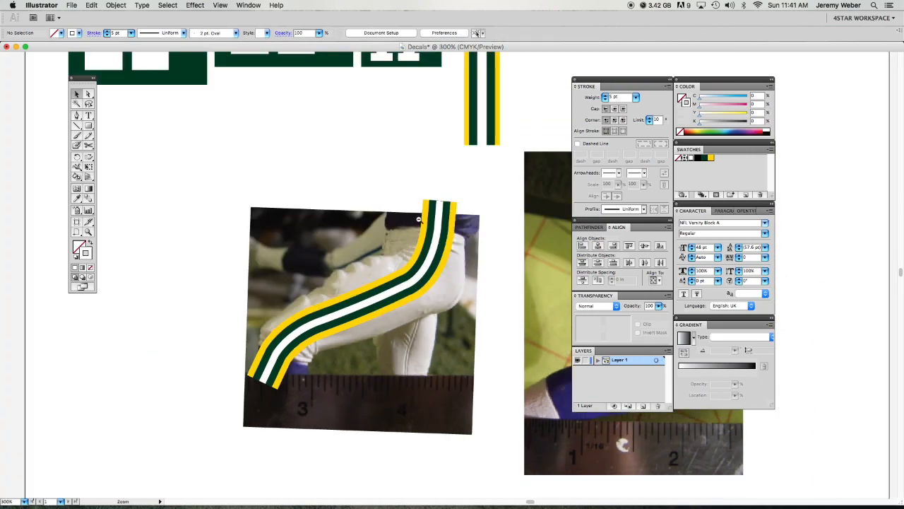
alt+click(420, 219)
drag(436, 242, 347, 216)
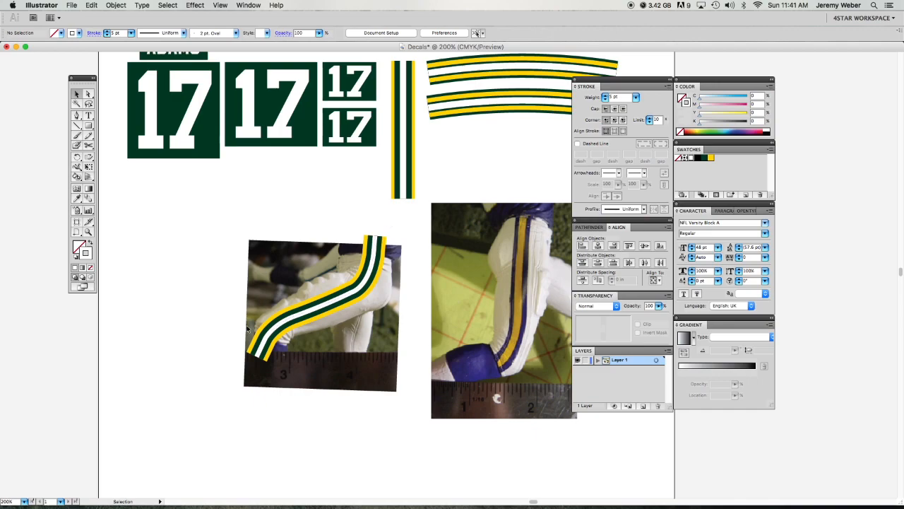
drag(456, 274, 353, 262)
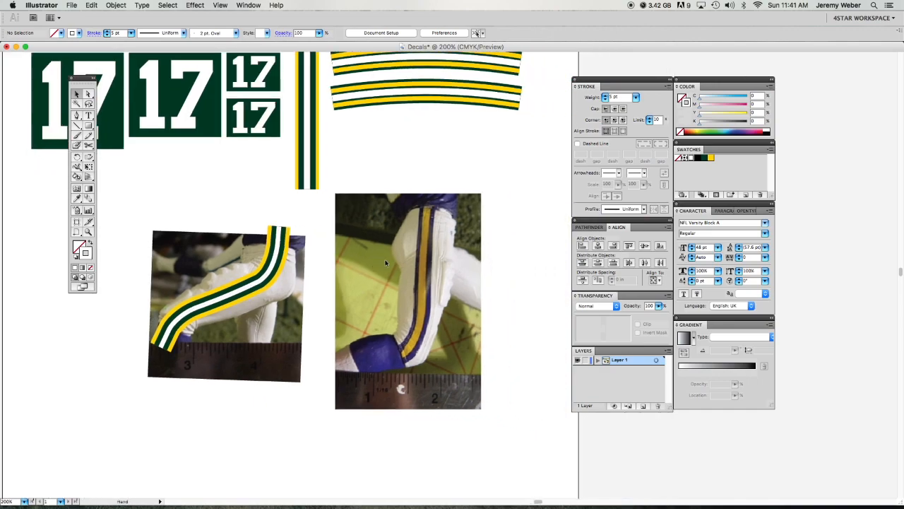
key(z)
click(438, 252)
click(445, 270)
drag(445, 270, 393, 226)
key(v)
click(78, 115)
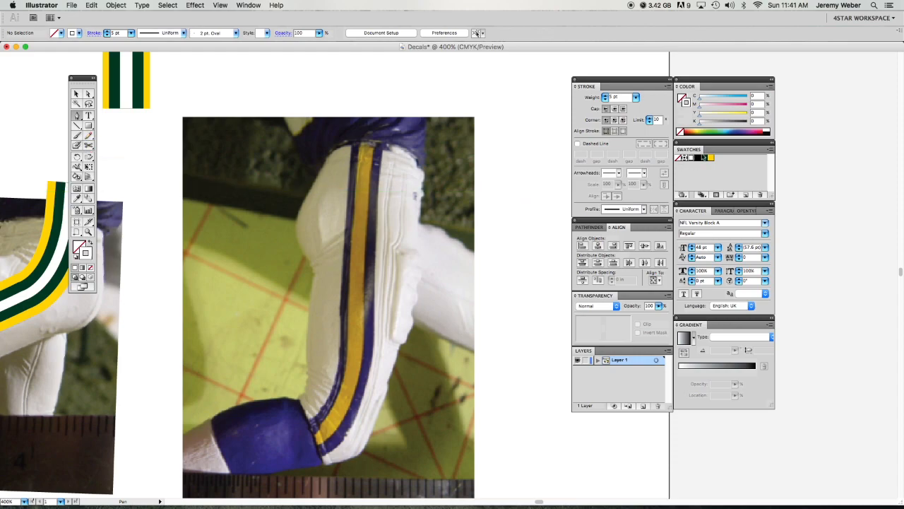
click(710, 158)
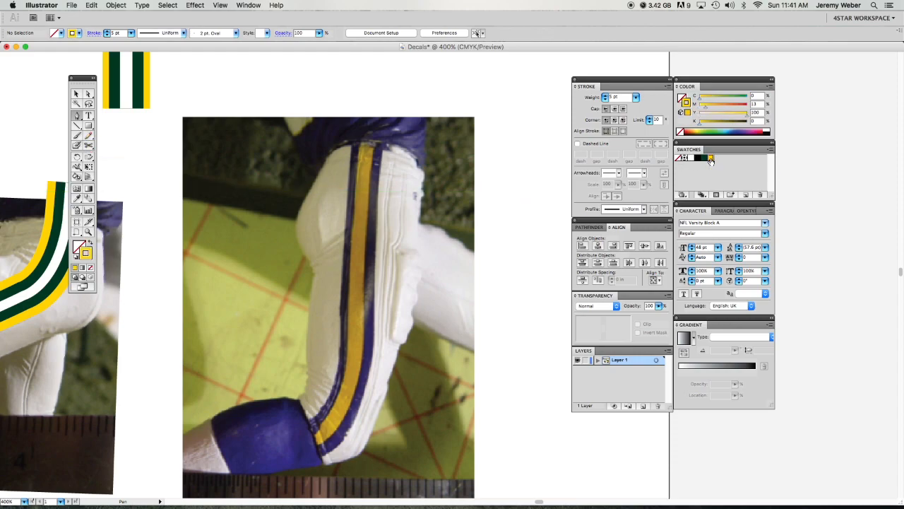
click(623, 98)
text(15)
Step: Start a path above the second leg's waistband with a short segment to the stripe's upper end, and set its stroke to 25 pt
click(372, 111)
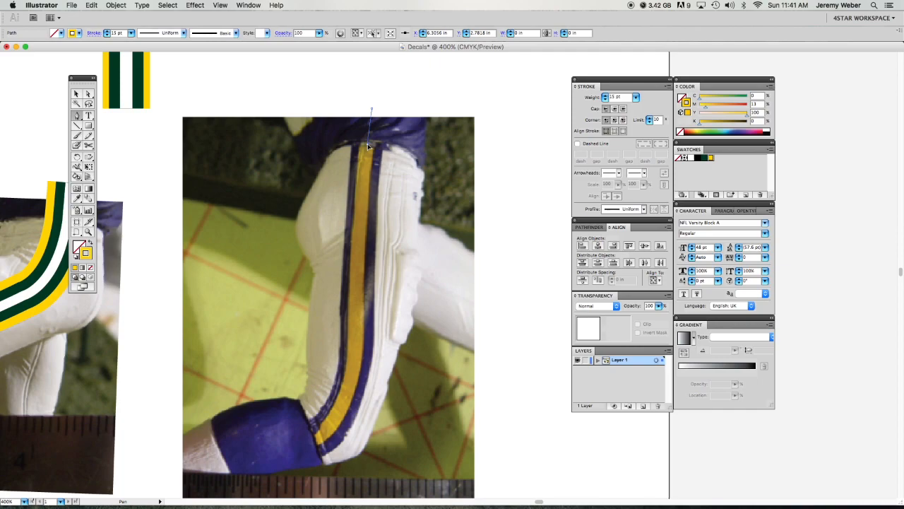
click(368, 146)
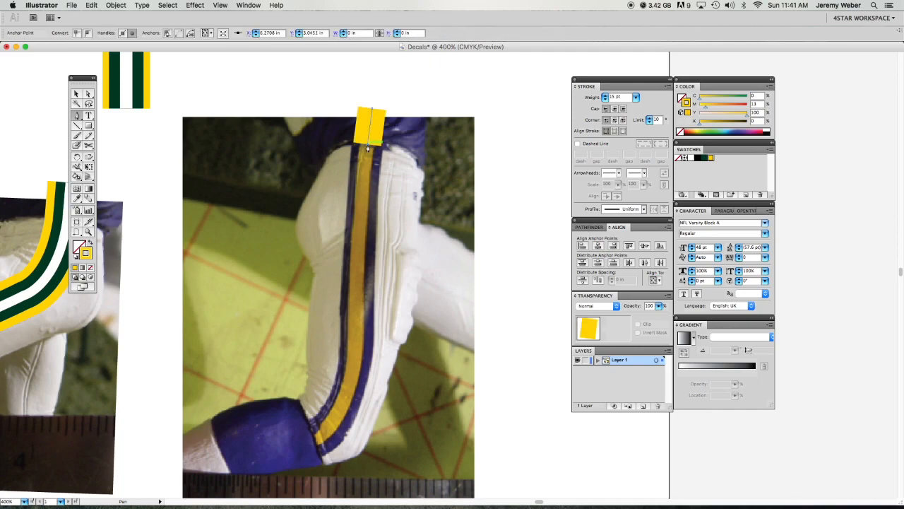
click(605, 96)
click(605, 95)
click(605, 95)
click(605, 95)
click(605, 95)
click(605, 95)
click(606, 95)
click(605, 95)
click(605, 95)
click(605, 96)
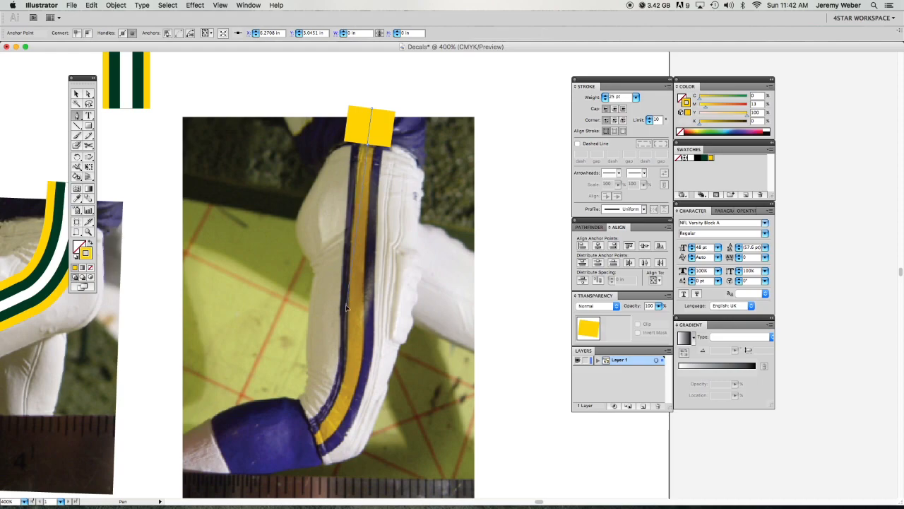
Step: Extend the path down the second leg's yellow stripe to above the knee, adjusting the curve handles to follow the stripe
scroll(346, 313, down, 5)
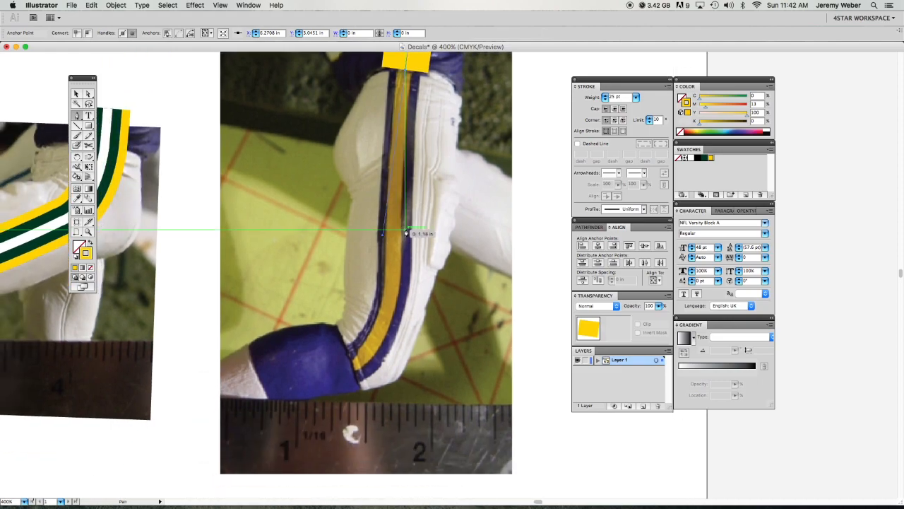
click(391, 281)
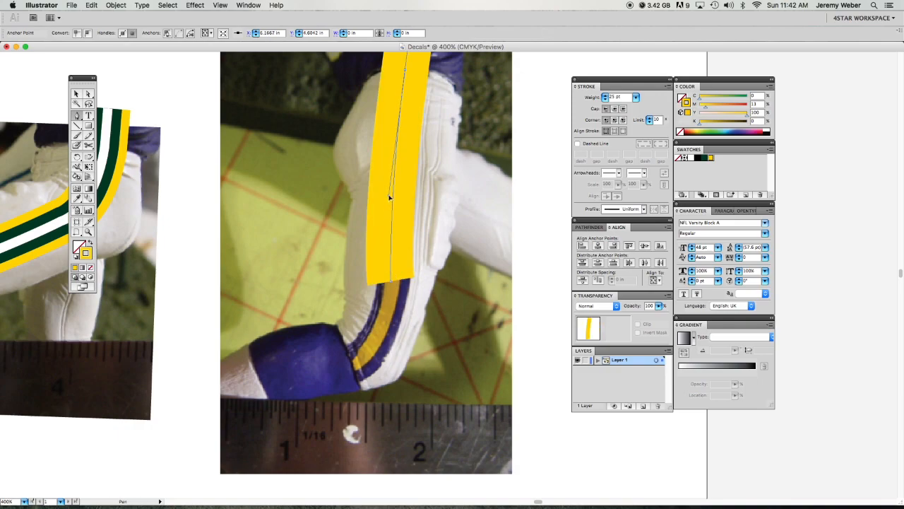
drag(390, 197, 392, 162)
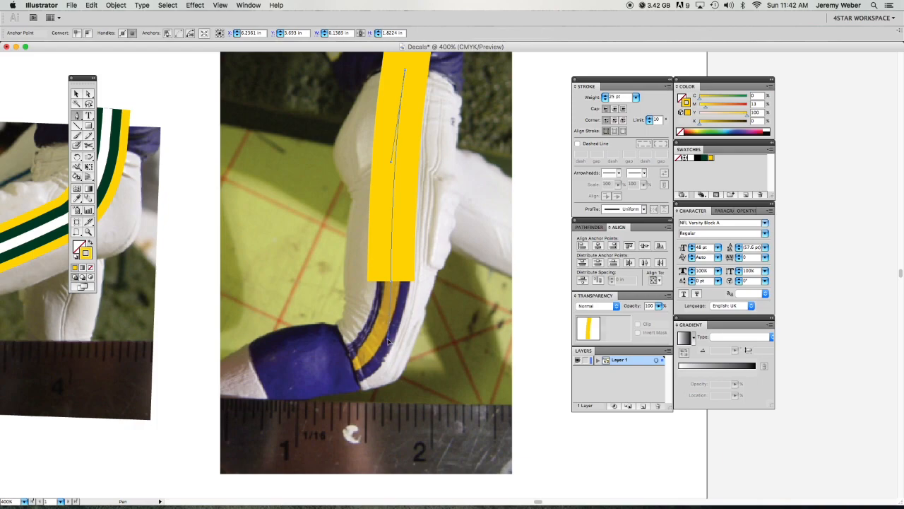
drag(390, 339, 353, 368)
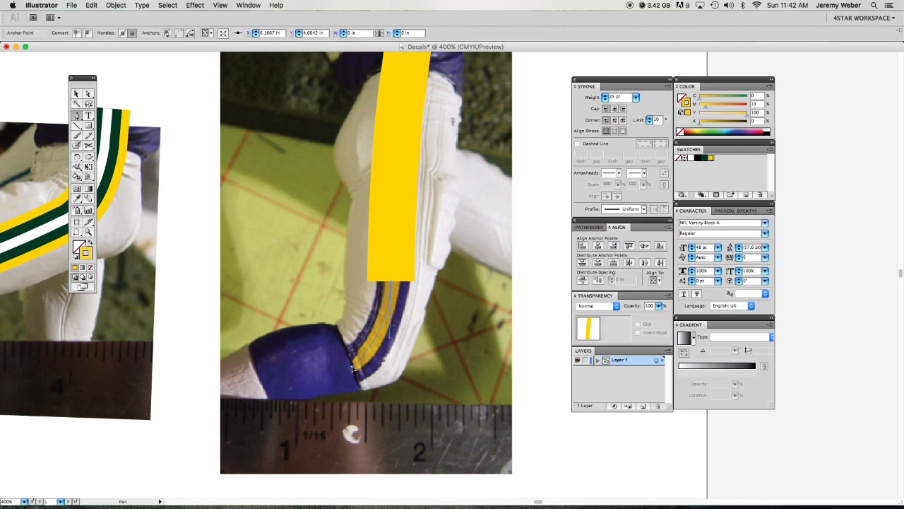
Step: Curve the path around the knee, end it over the purple sock, and adjust the last segment's handle
drag(353, 369, 280, 375)
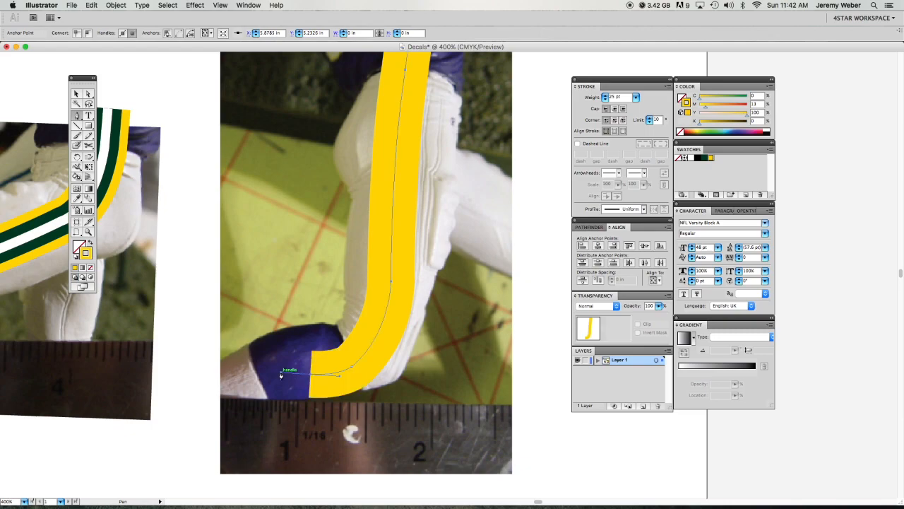
super+click(341, 374)
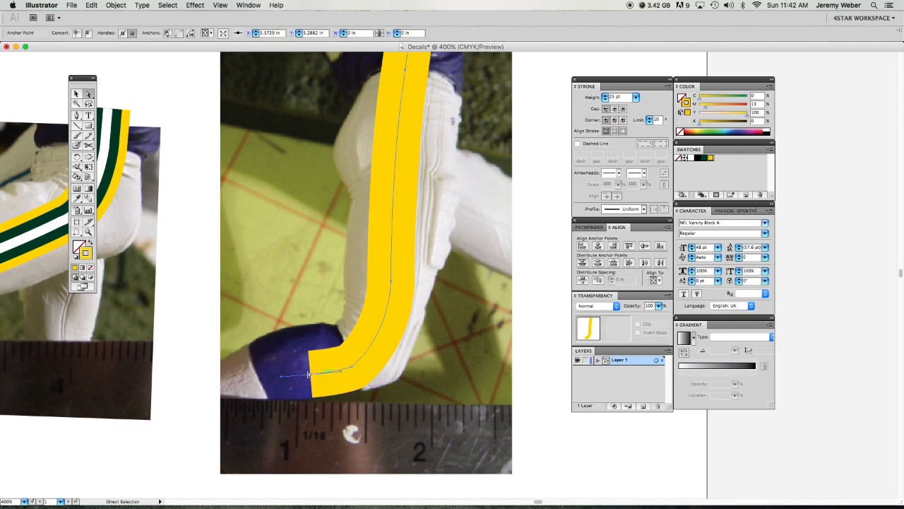
super+click(306, 328)
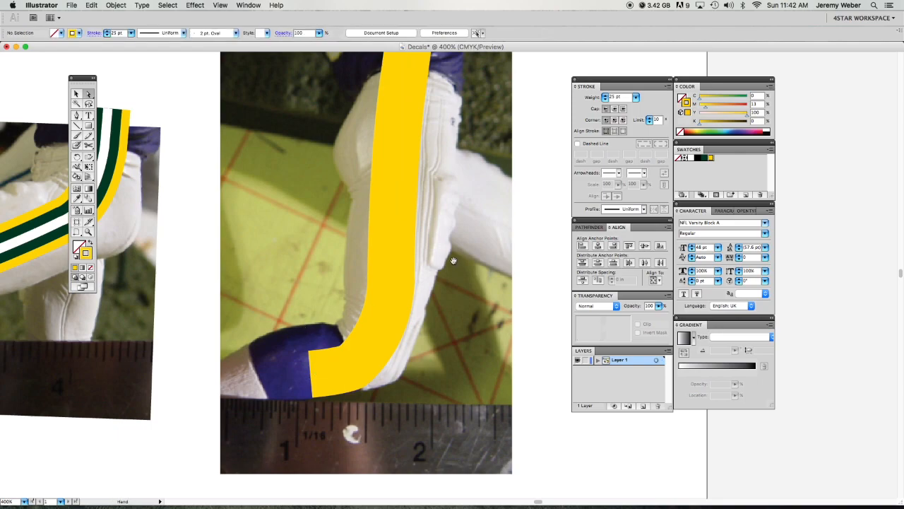
Step: Copy the second leg's yellow stripe in place in front, and give the copy a dark green 15 pt stroke
drag(456, 261, 454, 302)
key(v)
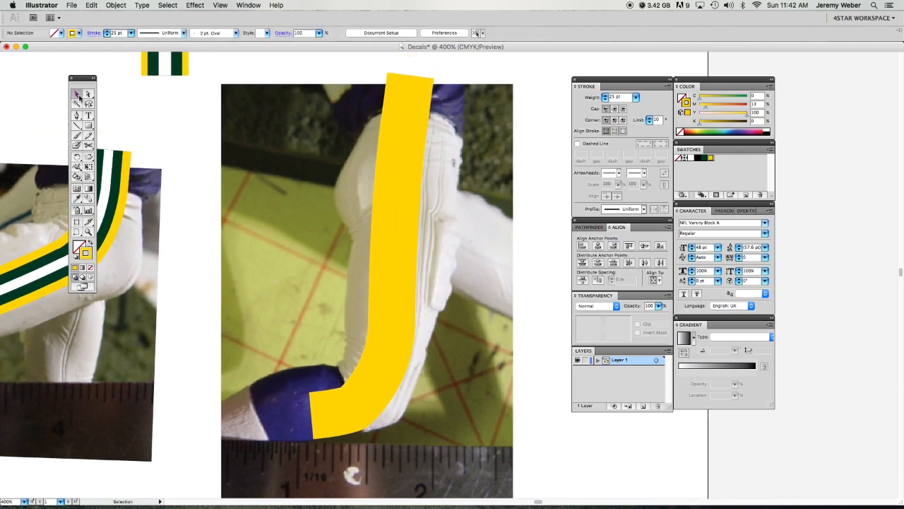
click(397, 196)
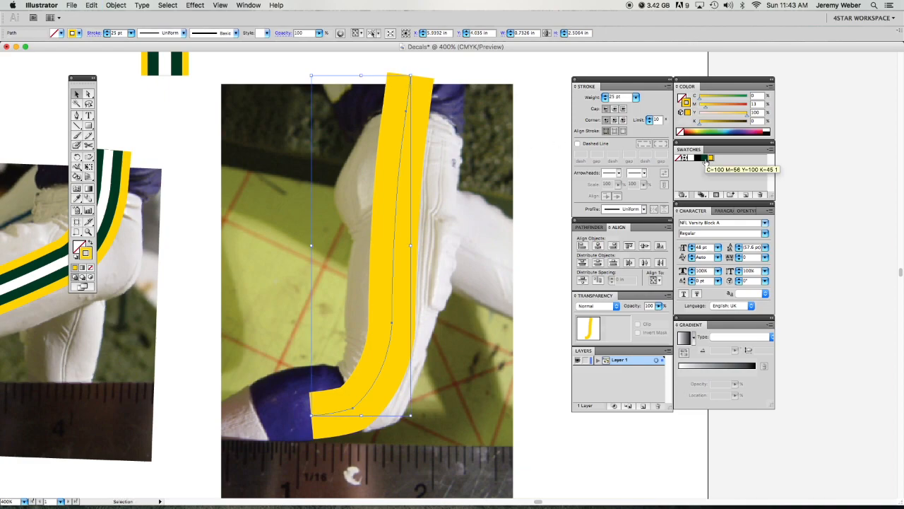
click(704, 158)
click(605, 101)
click(605, 100)
click(605, 101)
click(605, 100)
click(605, 101)
click(605, 100)
click(605, 100)
click(606, 100)
click(605, 100)
click(605, 101)
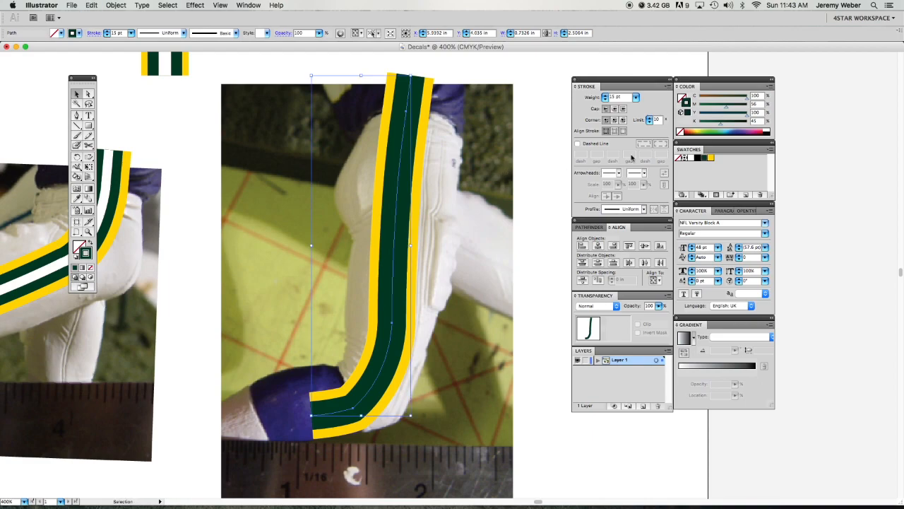
Step: Add a white copy in front of the second leg's green stripe and match its stroke to the bent leg's white stripe with the Eyedropper
click(769, 130)
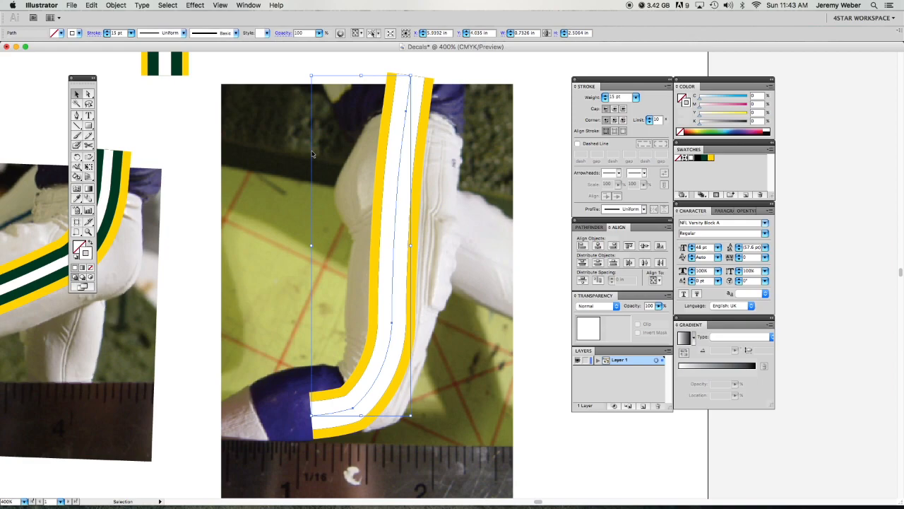
scroll(311, 153, left, 3)
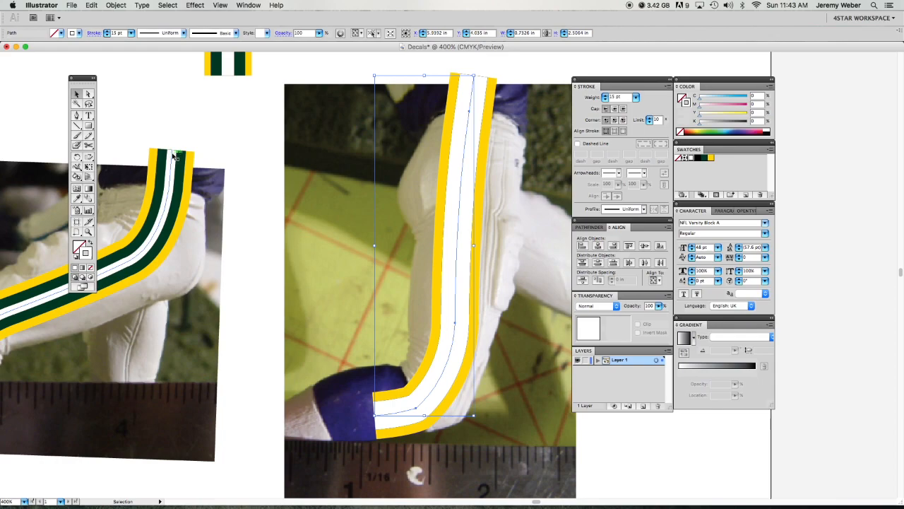
click(77, 200)
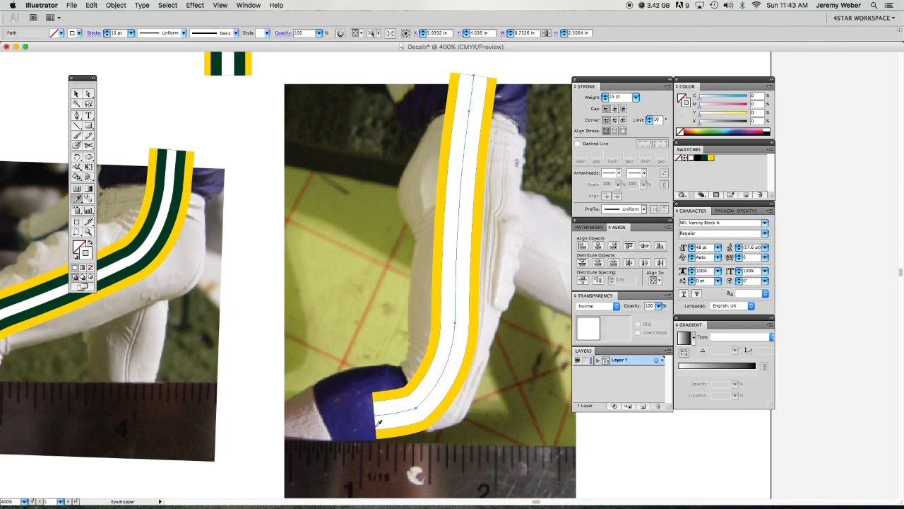
click(173, 154)
click(174, 154)
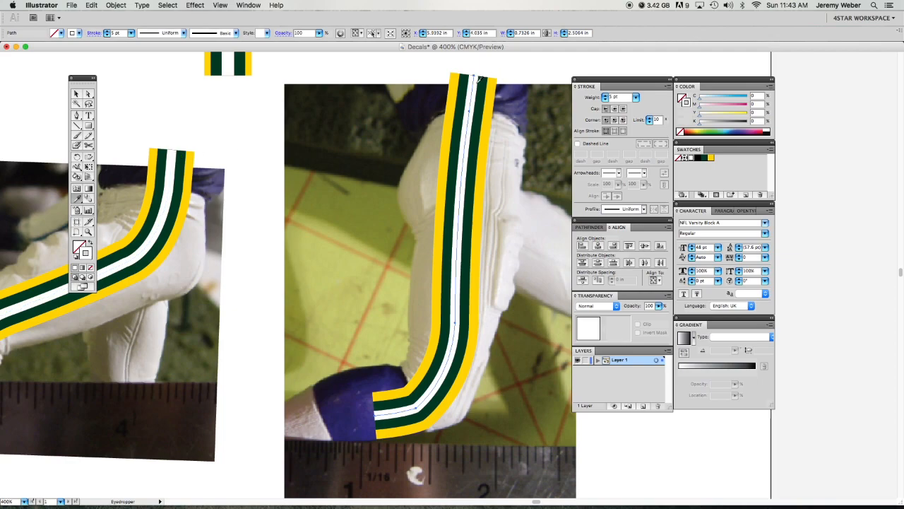
click(76, 95)
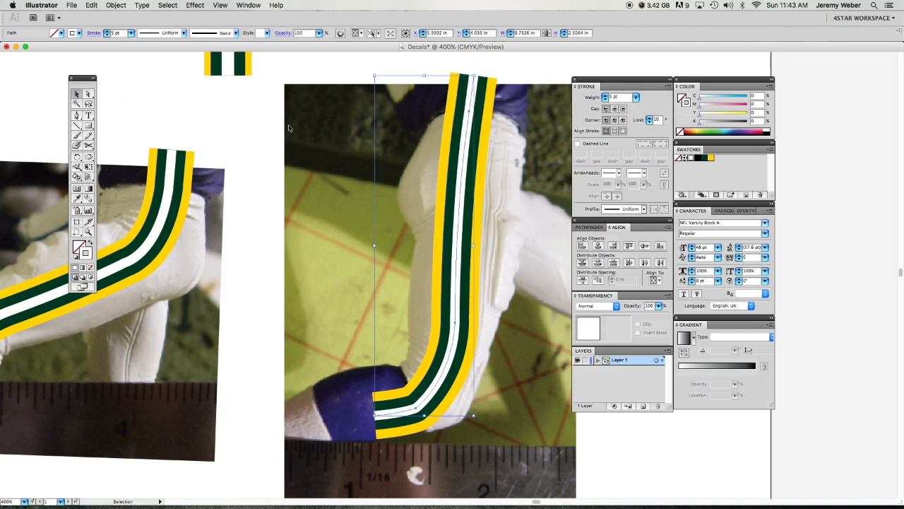
click(289, 128)
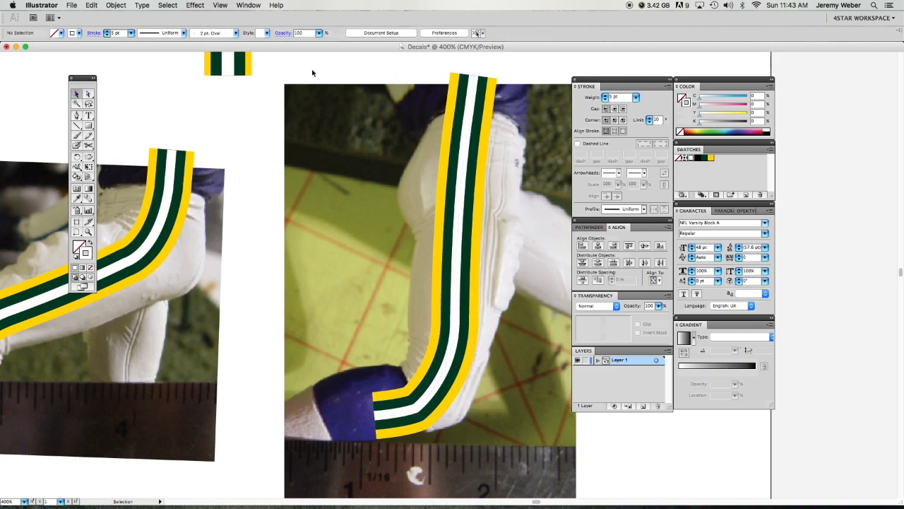
Step: Group the yellow, green and white stripe paths on the straighter leg, and group those on the bent leg separately
drag(429, 64, 507, 114)
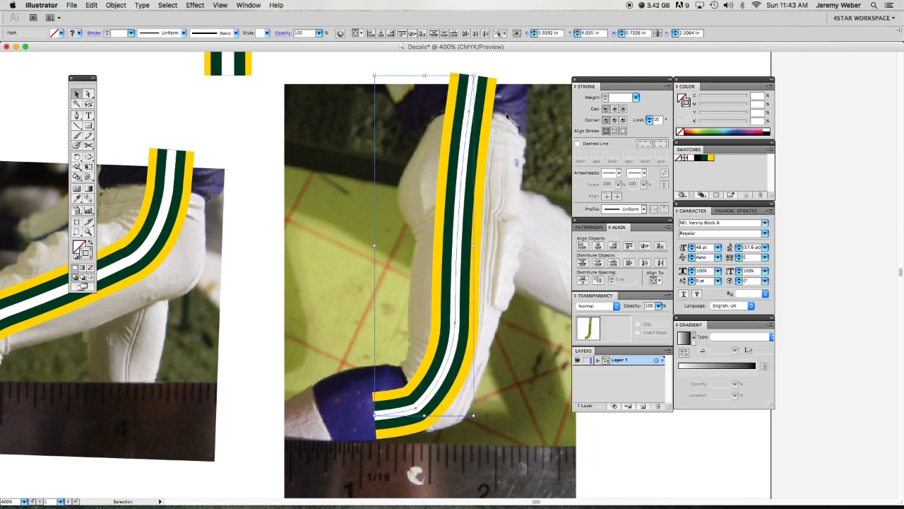
click(205, 154)
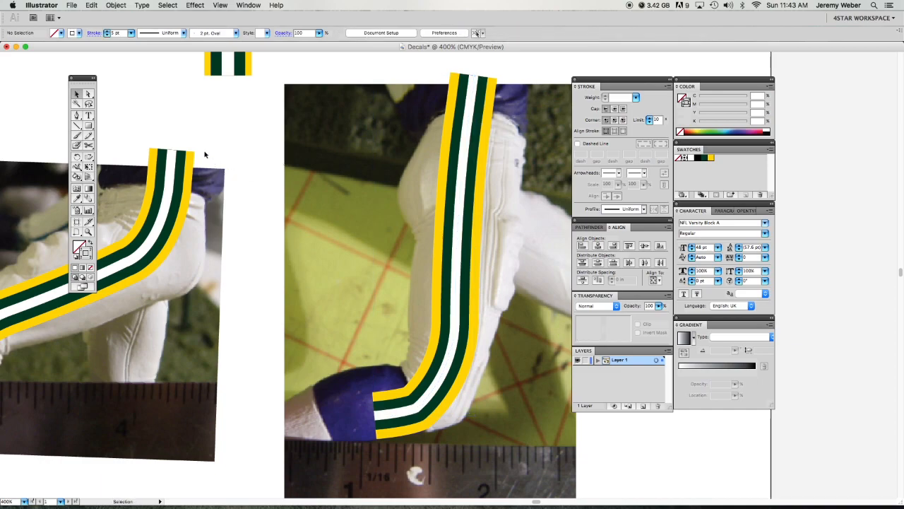
drag(141, 137, 212, 190)
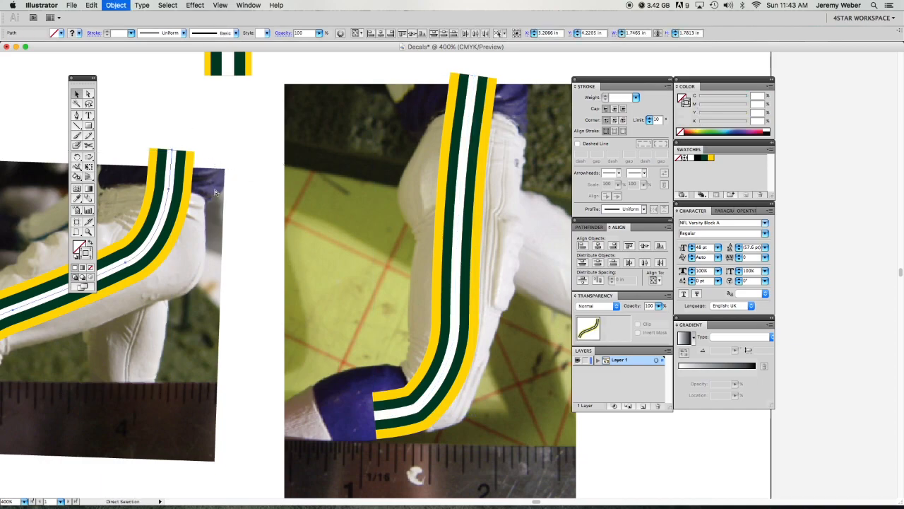
click(281, 195)
Step: Move both striped decal groups off the leg photos onto the blank artboard area beside them
alt+super+click(375, 215)
alt+super+click(483, 246)
alt+super+click(482, 246)
alt+super+click(482, 246)
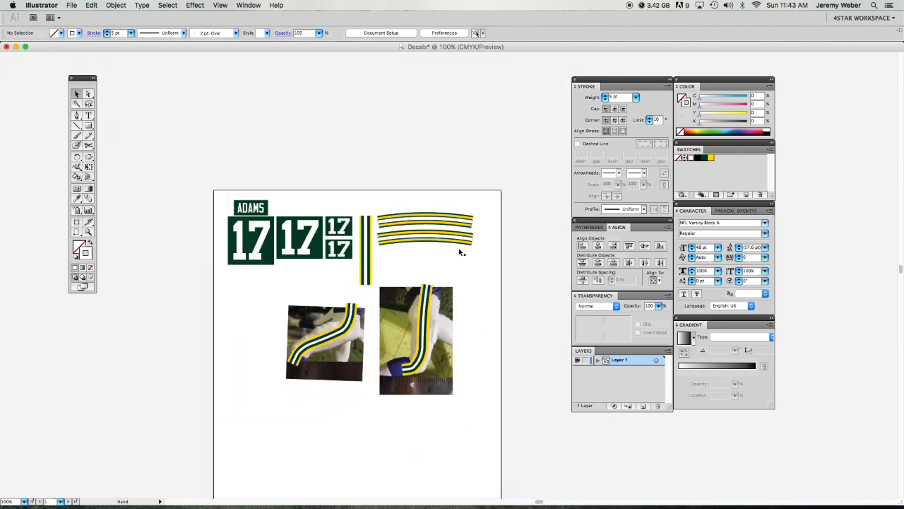
drag(348, 328, 279, 304)
drag(425, 322, 265, 378)
key(super+shift+a)
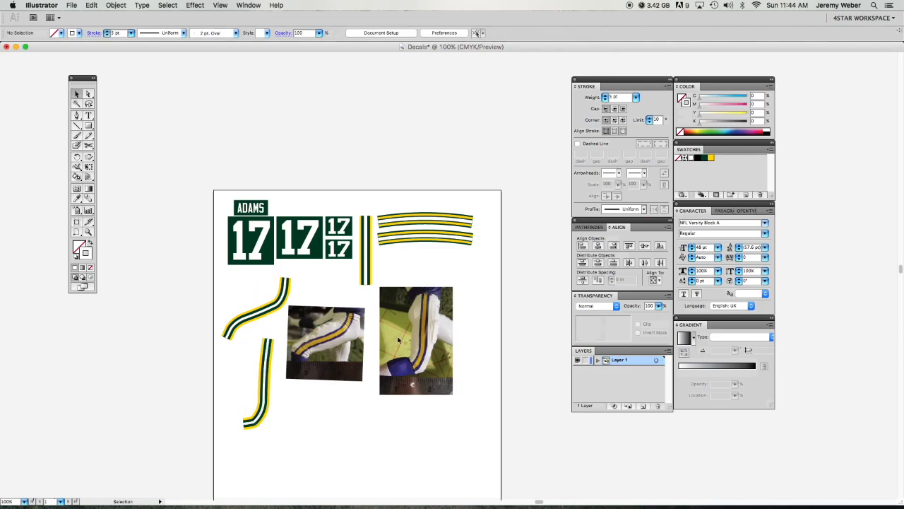
Step: Unlock all objects and delete both leg photos
click(117, 5)
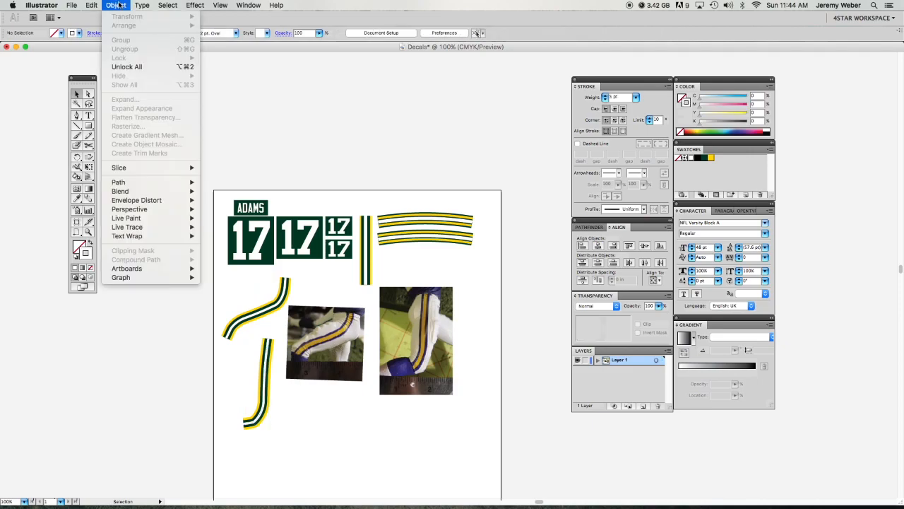
click(132, 67)
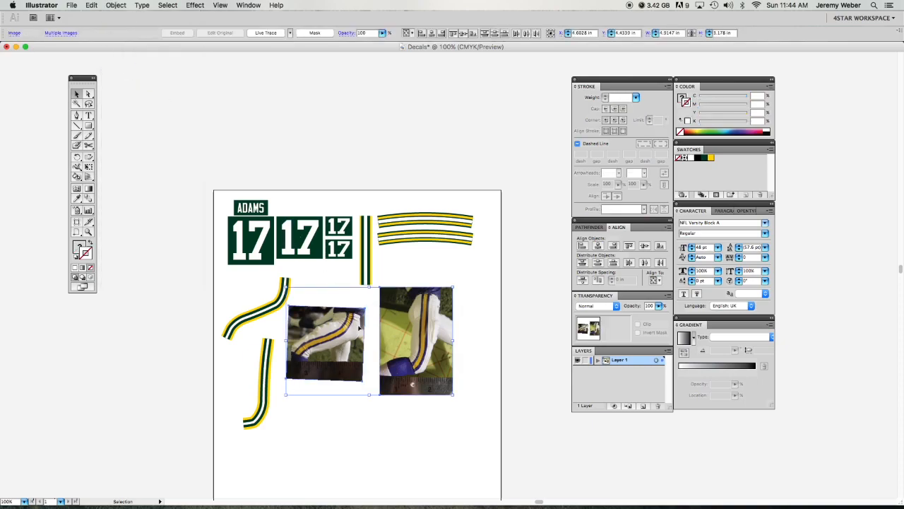
key(Delete)
Step: Rotate the bent-leg stripe decal to lie roughly horizontal and place it just below the curved sock stripes
click(285, 307)
drag(288, 308, 461, 263)
click(282, 332)
Step: Rotate the J-shaped stripe decal to lie horizontally and place it just below the number 17 decals
click(270, 342)
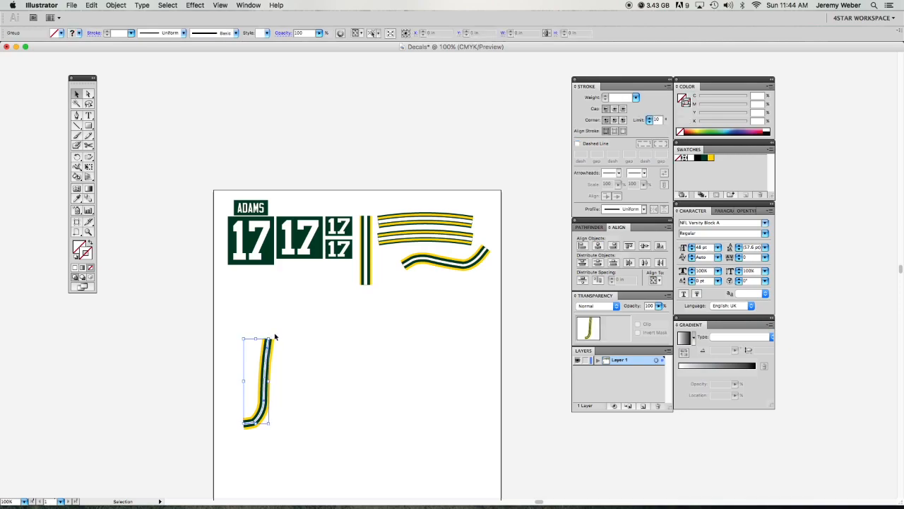
drag(273, 338, 301, 291)
click(327, 332)
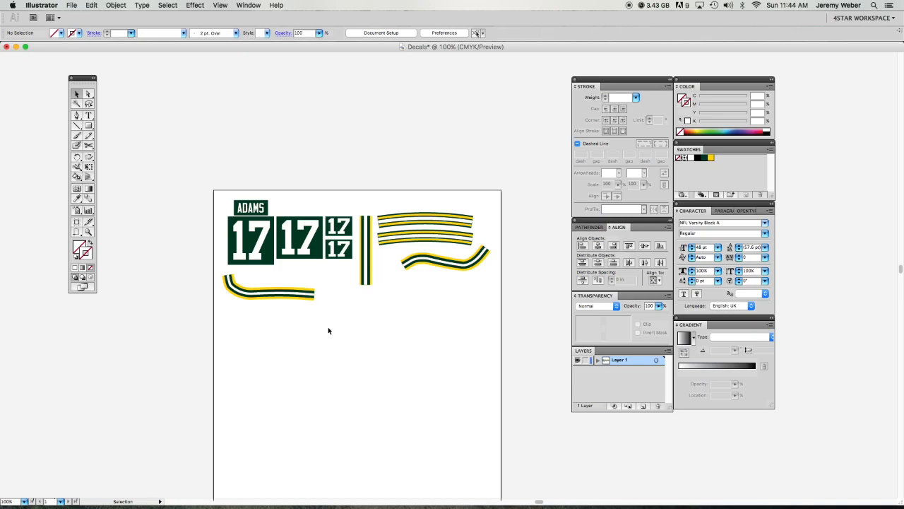